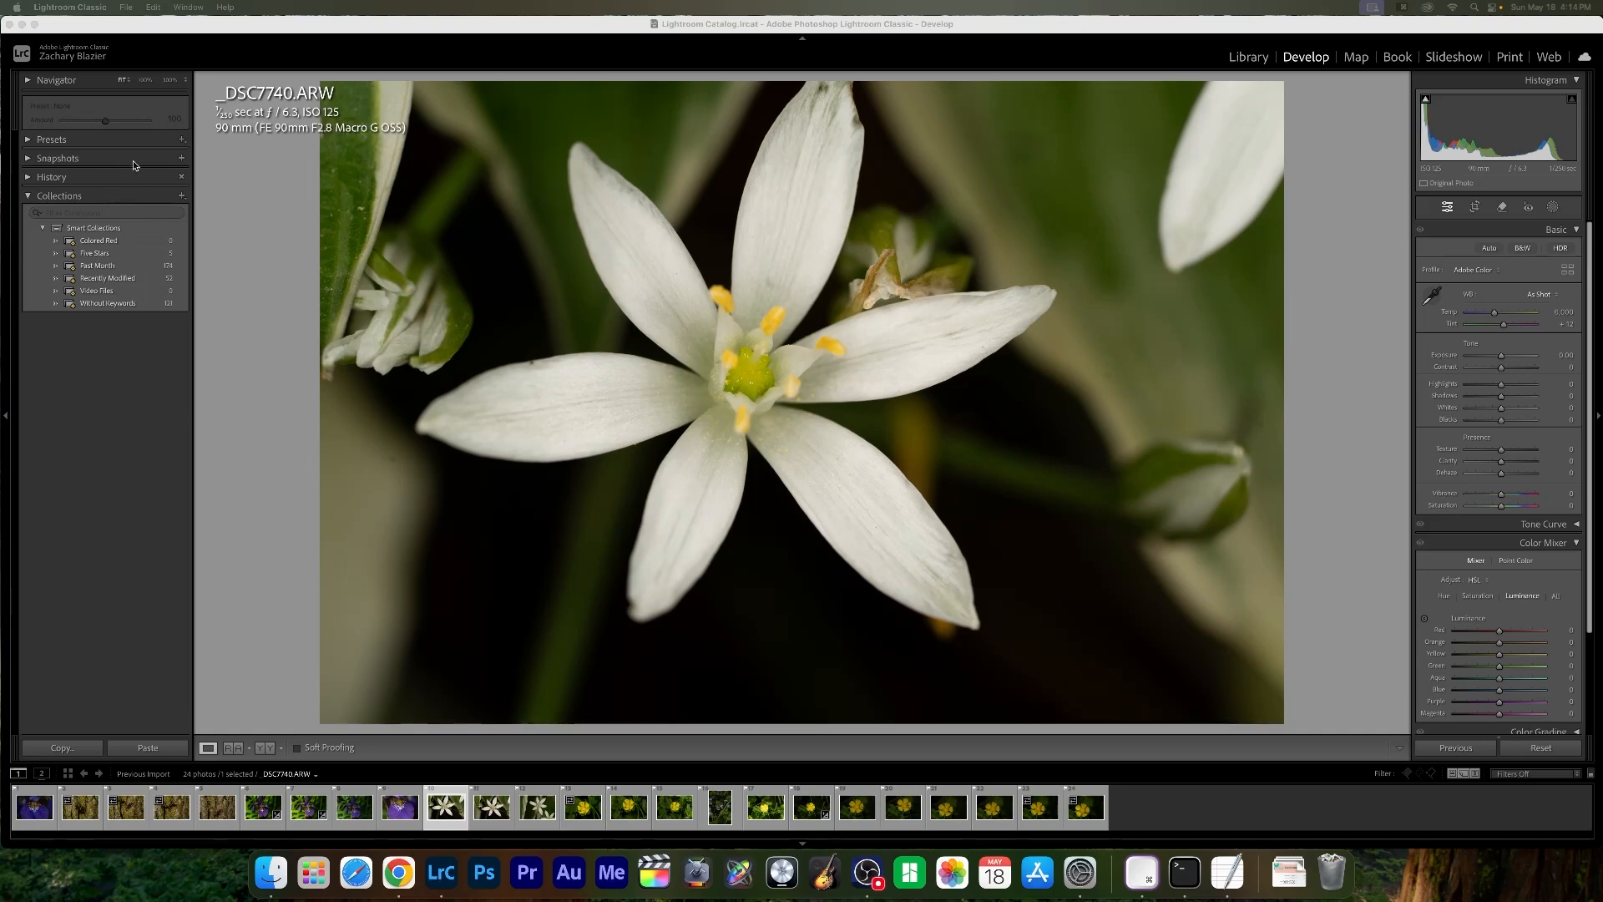
- Toggle the panel group holding Presets and Collections hidden and visible again
click(6, 419)
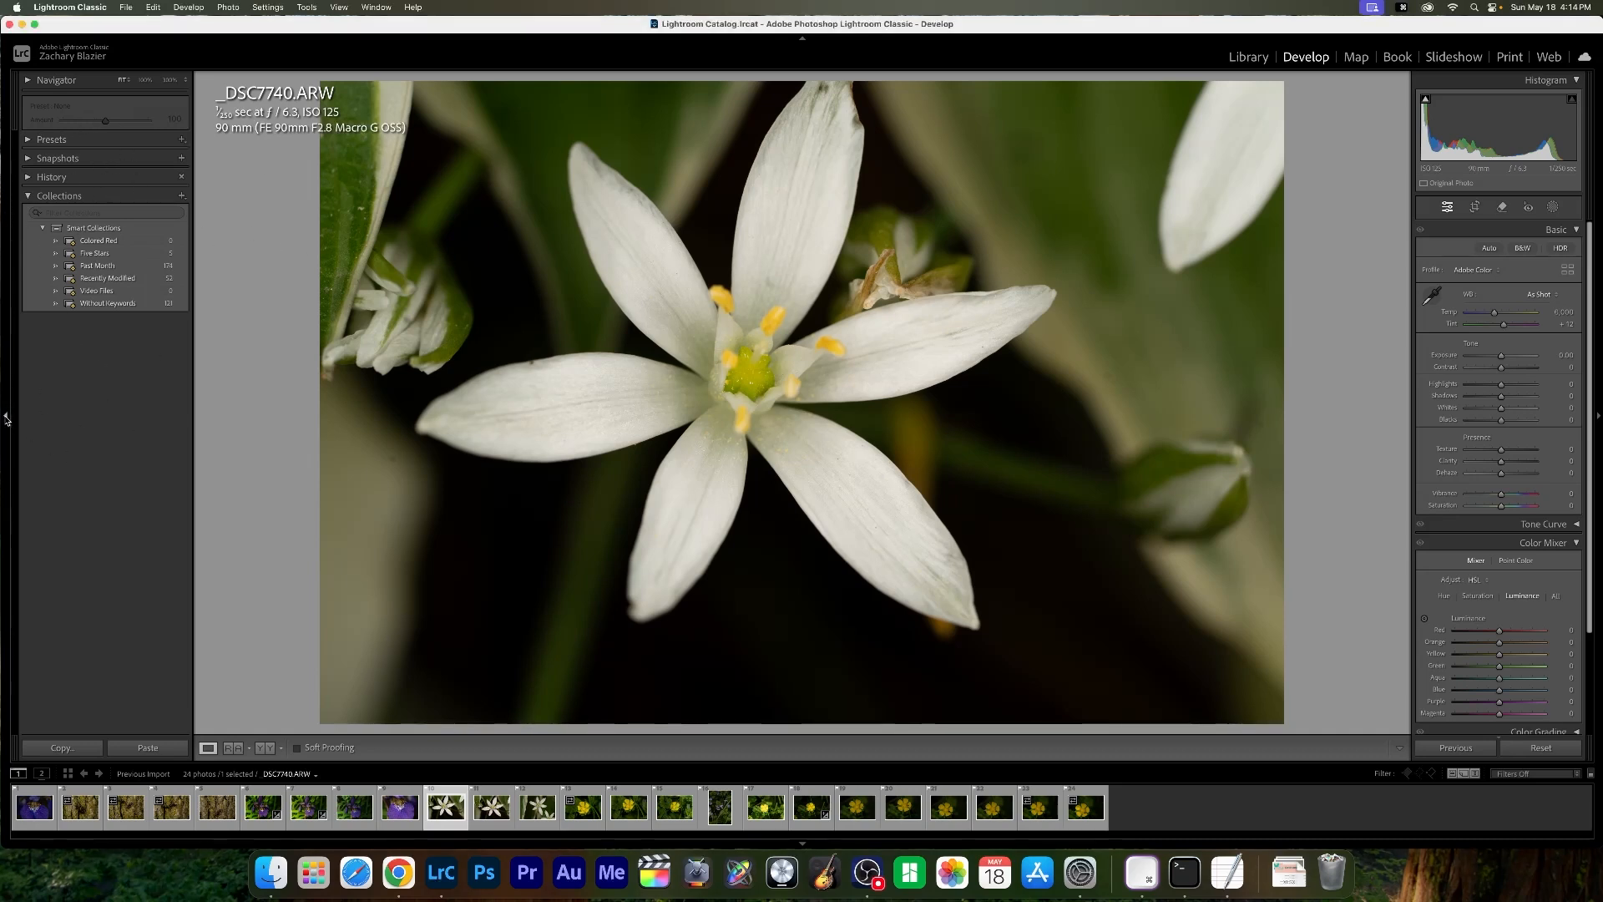
click(6, 419)
click(6, 419)
click(6, 419)
click(6, 419)
click(6, 419)
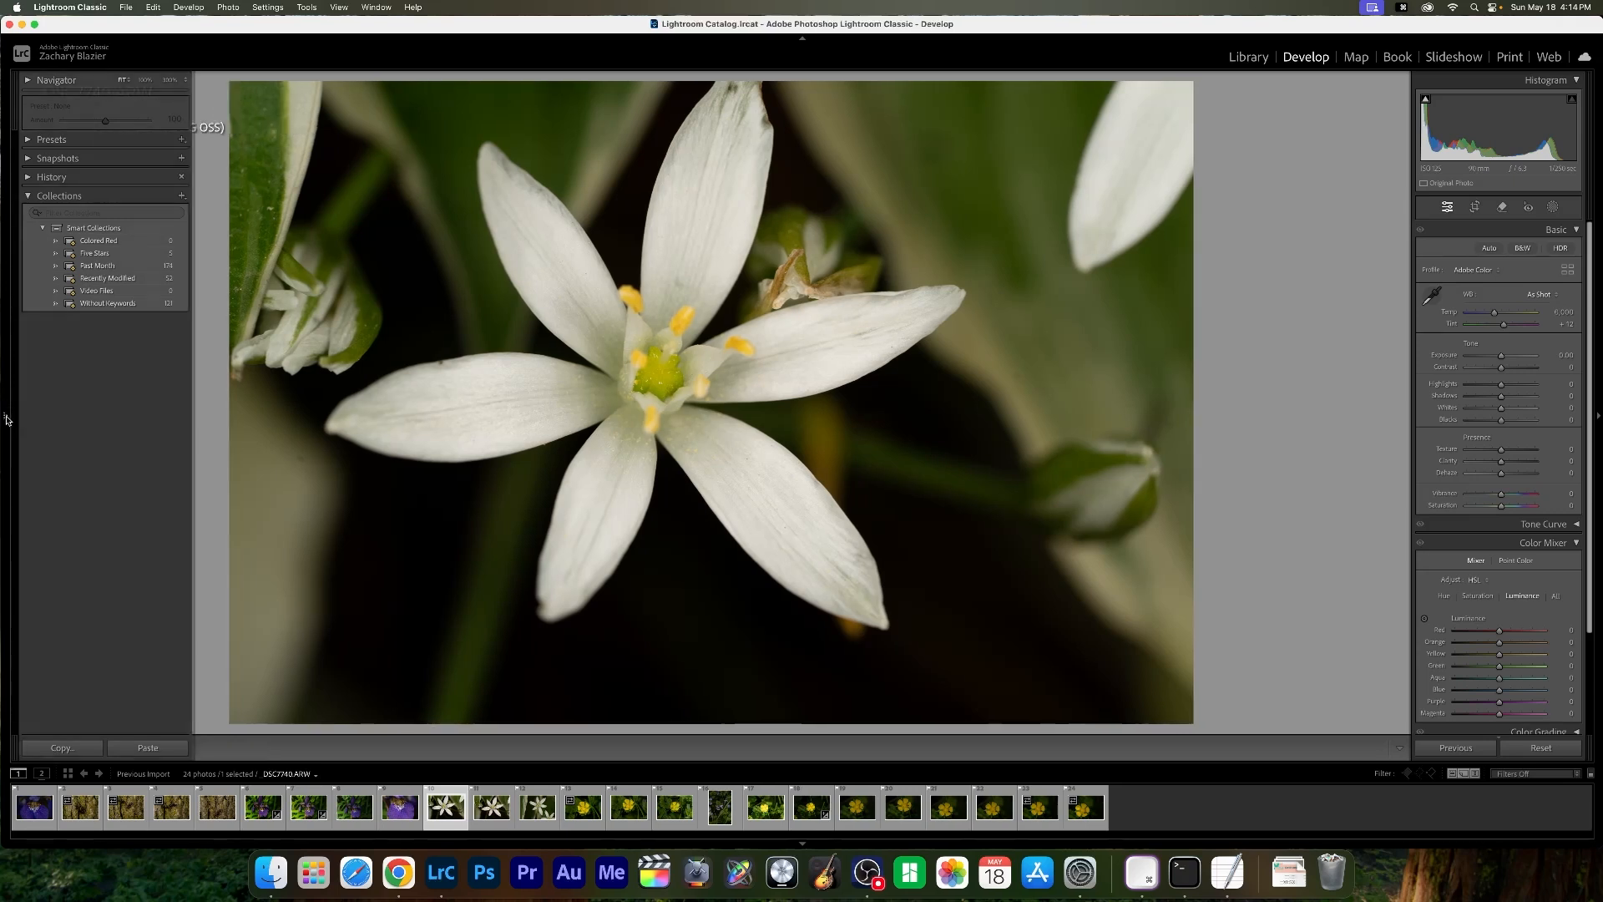
click(5, 419)
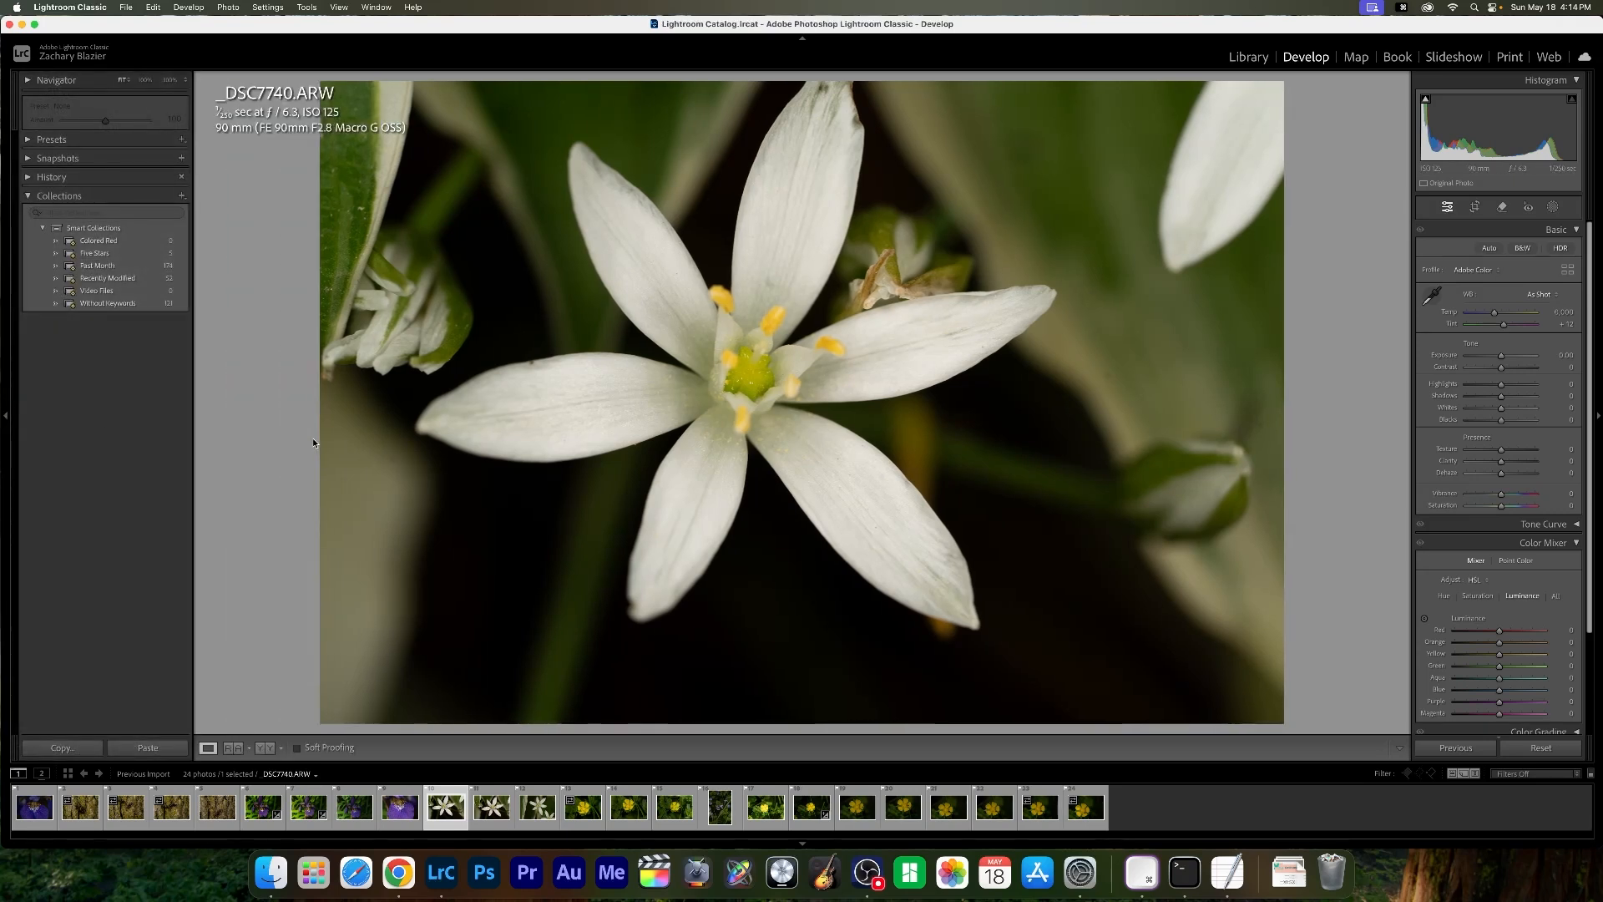
click(5, 367)
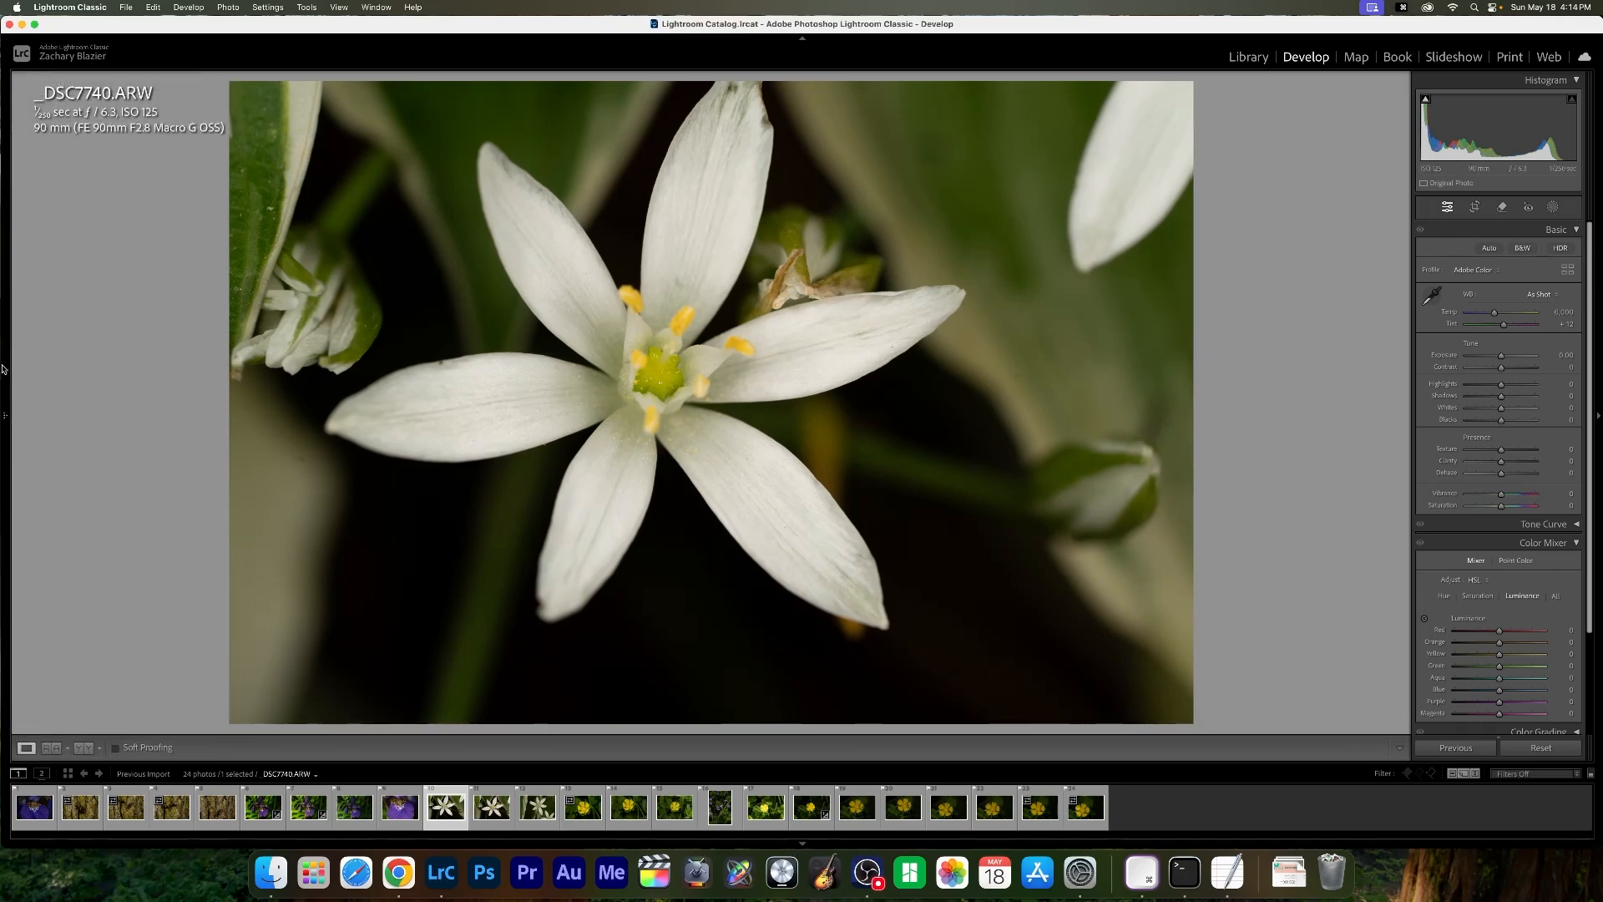
mouse_move(4, 367)
click(5, 421)
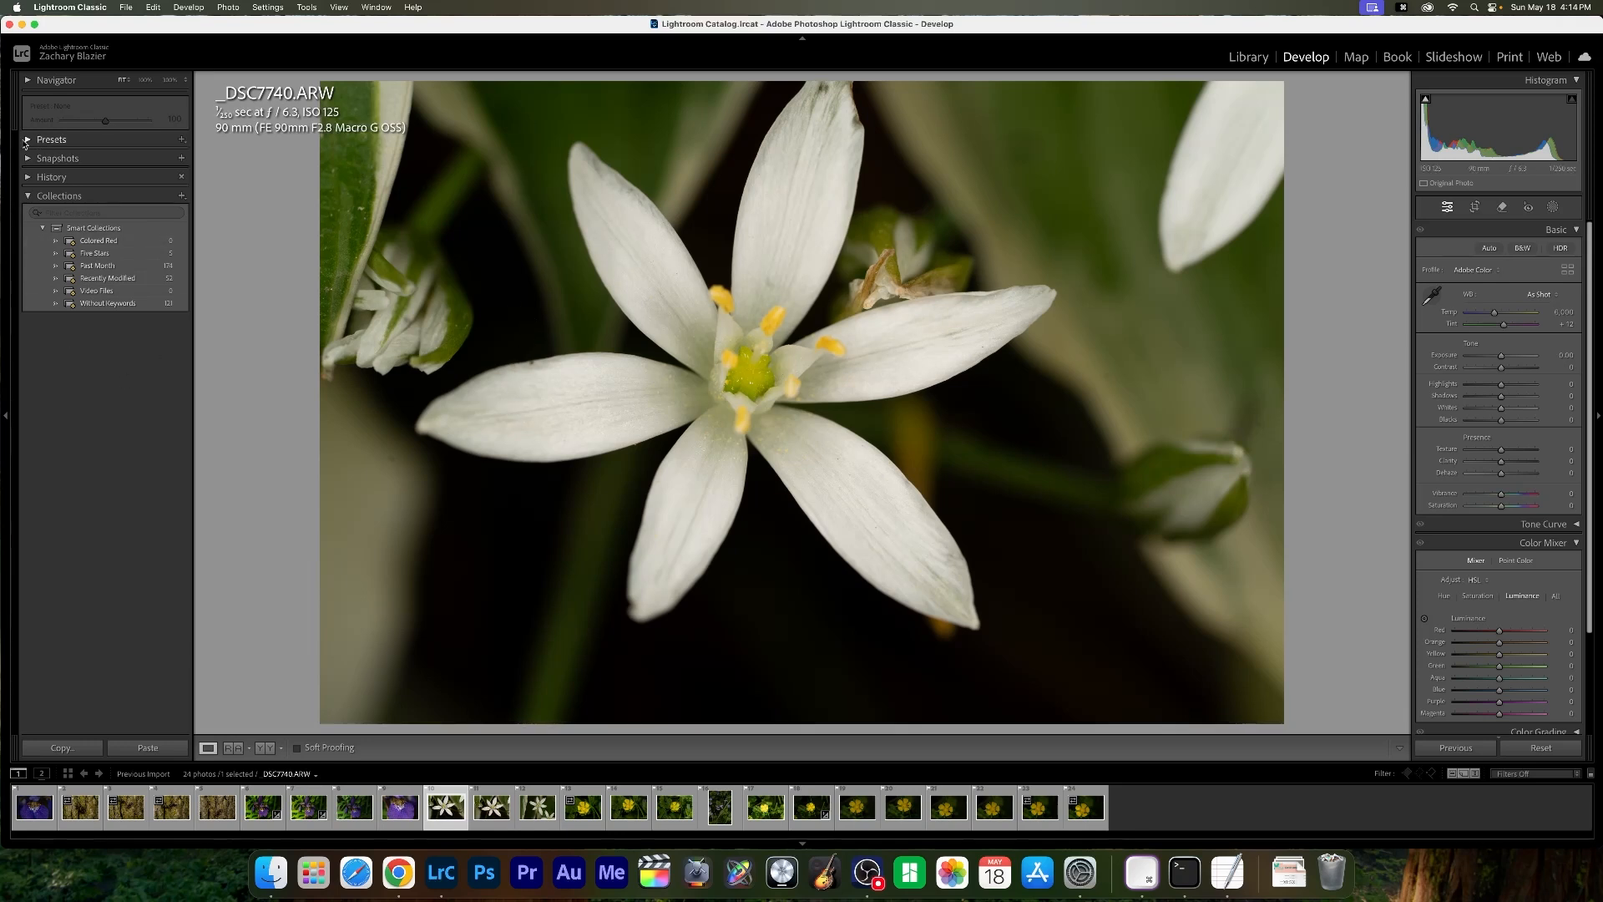
- Expand the Auto+: Retro preset group and apply its AR01 preset to the white flower photo _DSC7740, undoing and reapplying it once
click(74, 140)
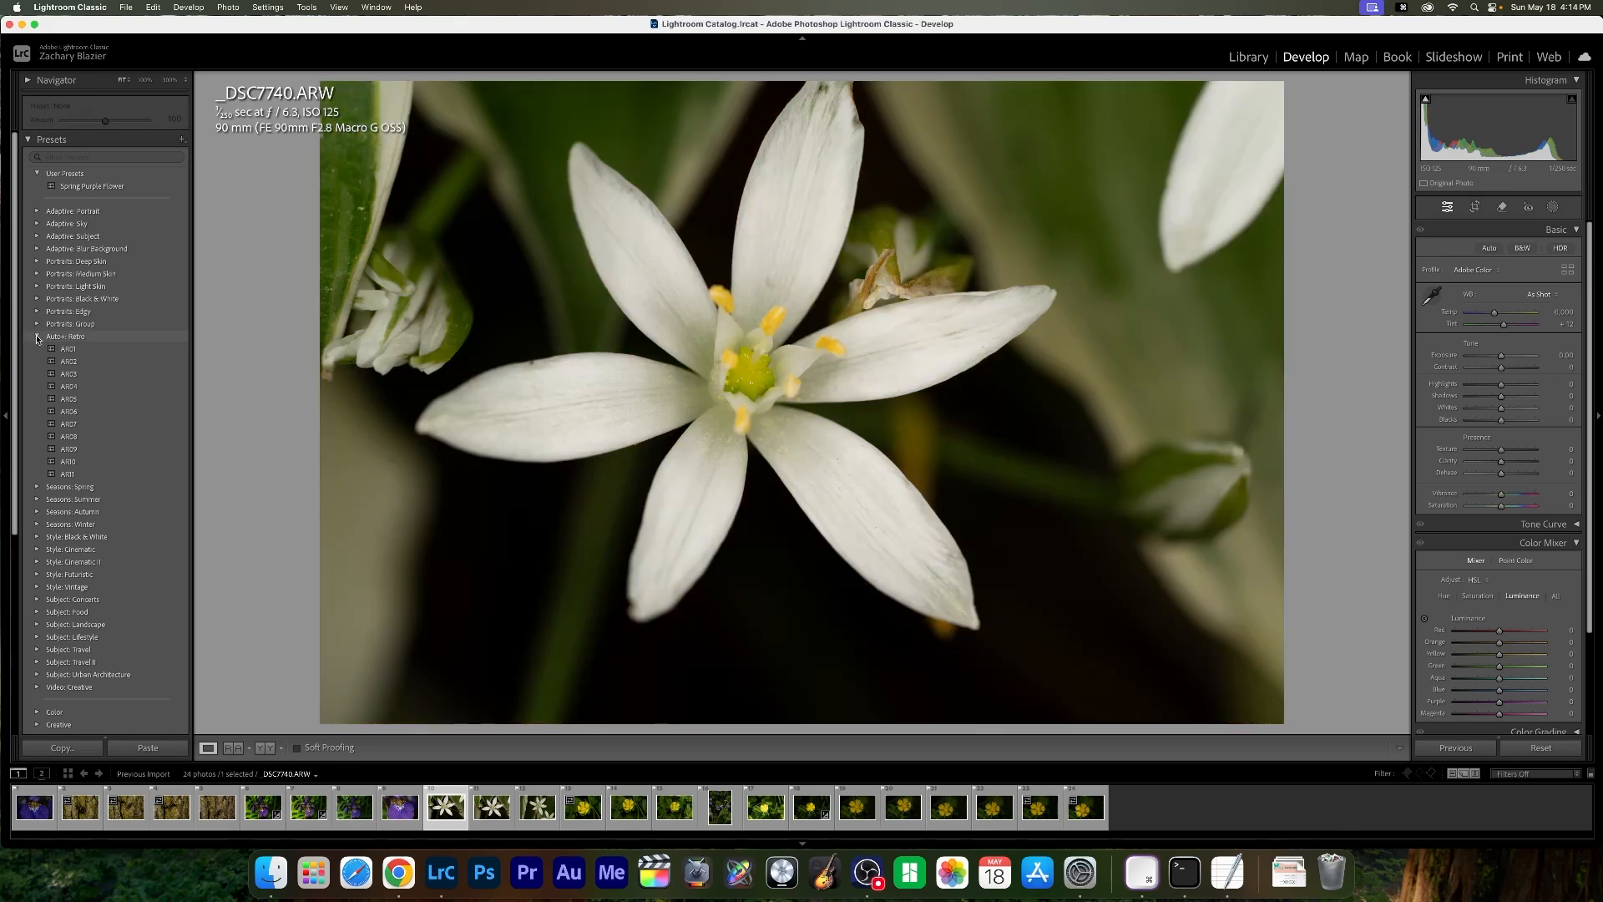
click(35, 336)
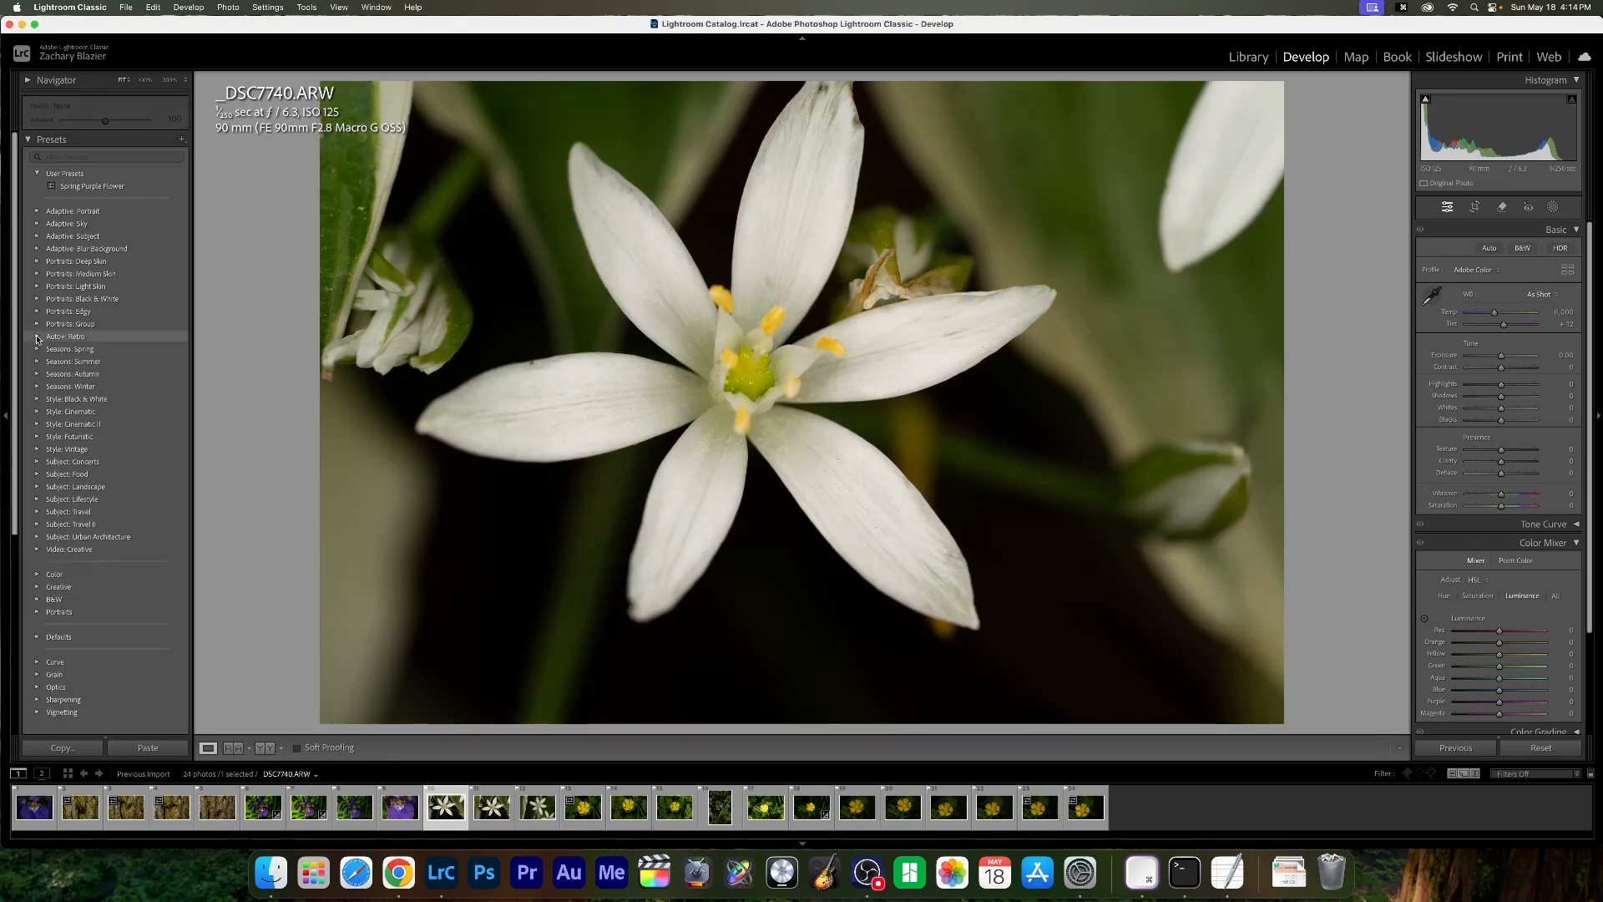
click(35, 337)
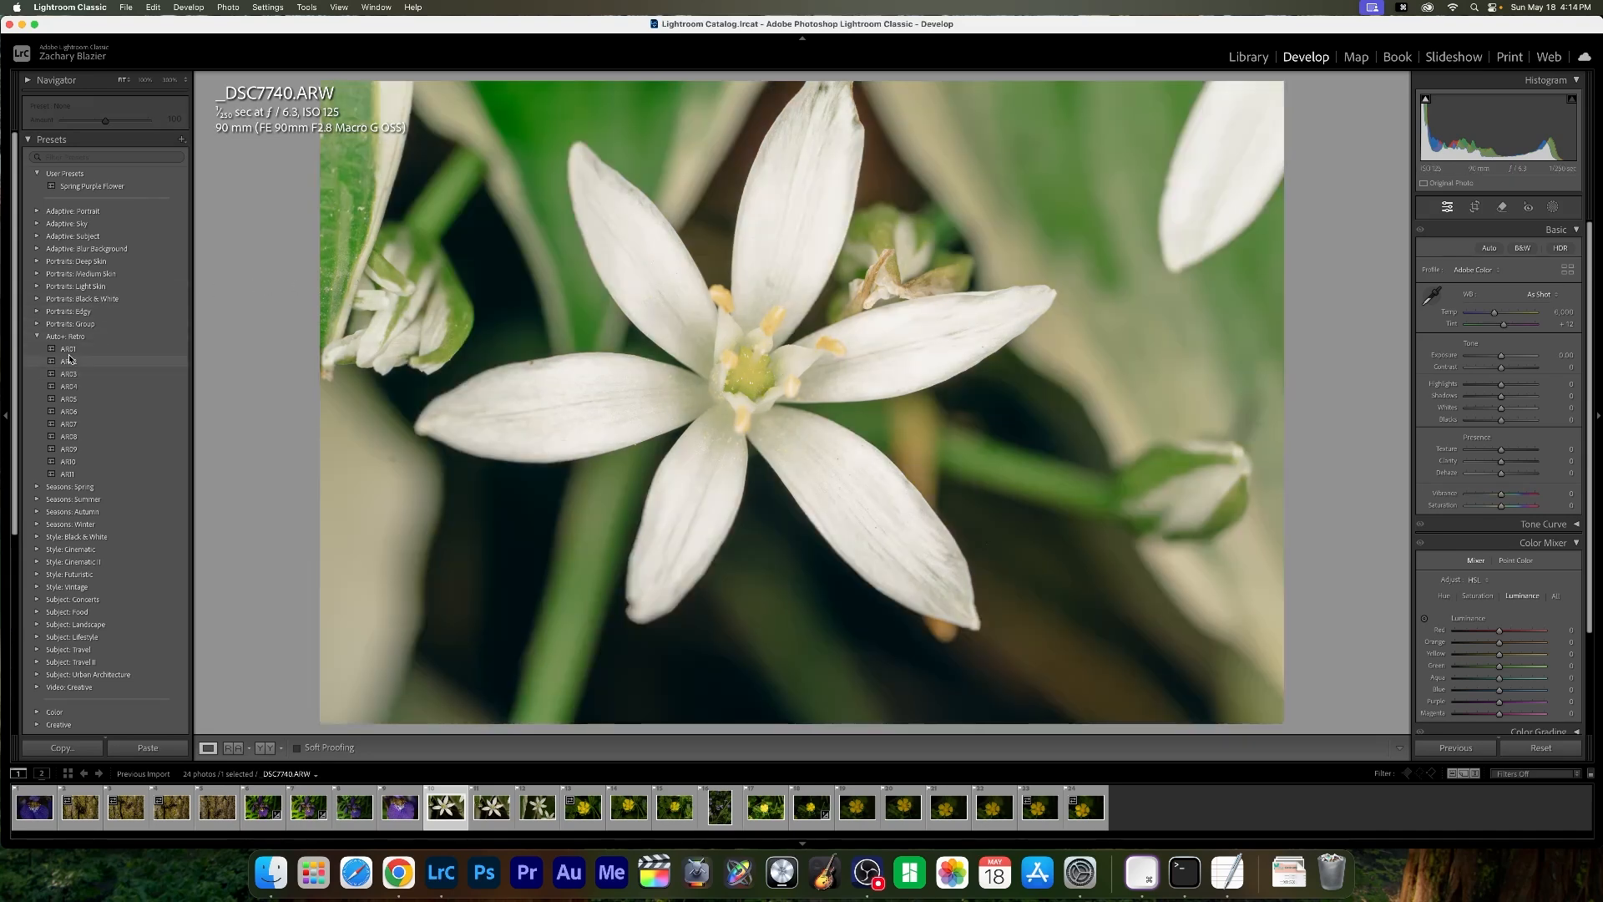
click(67, 351)
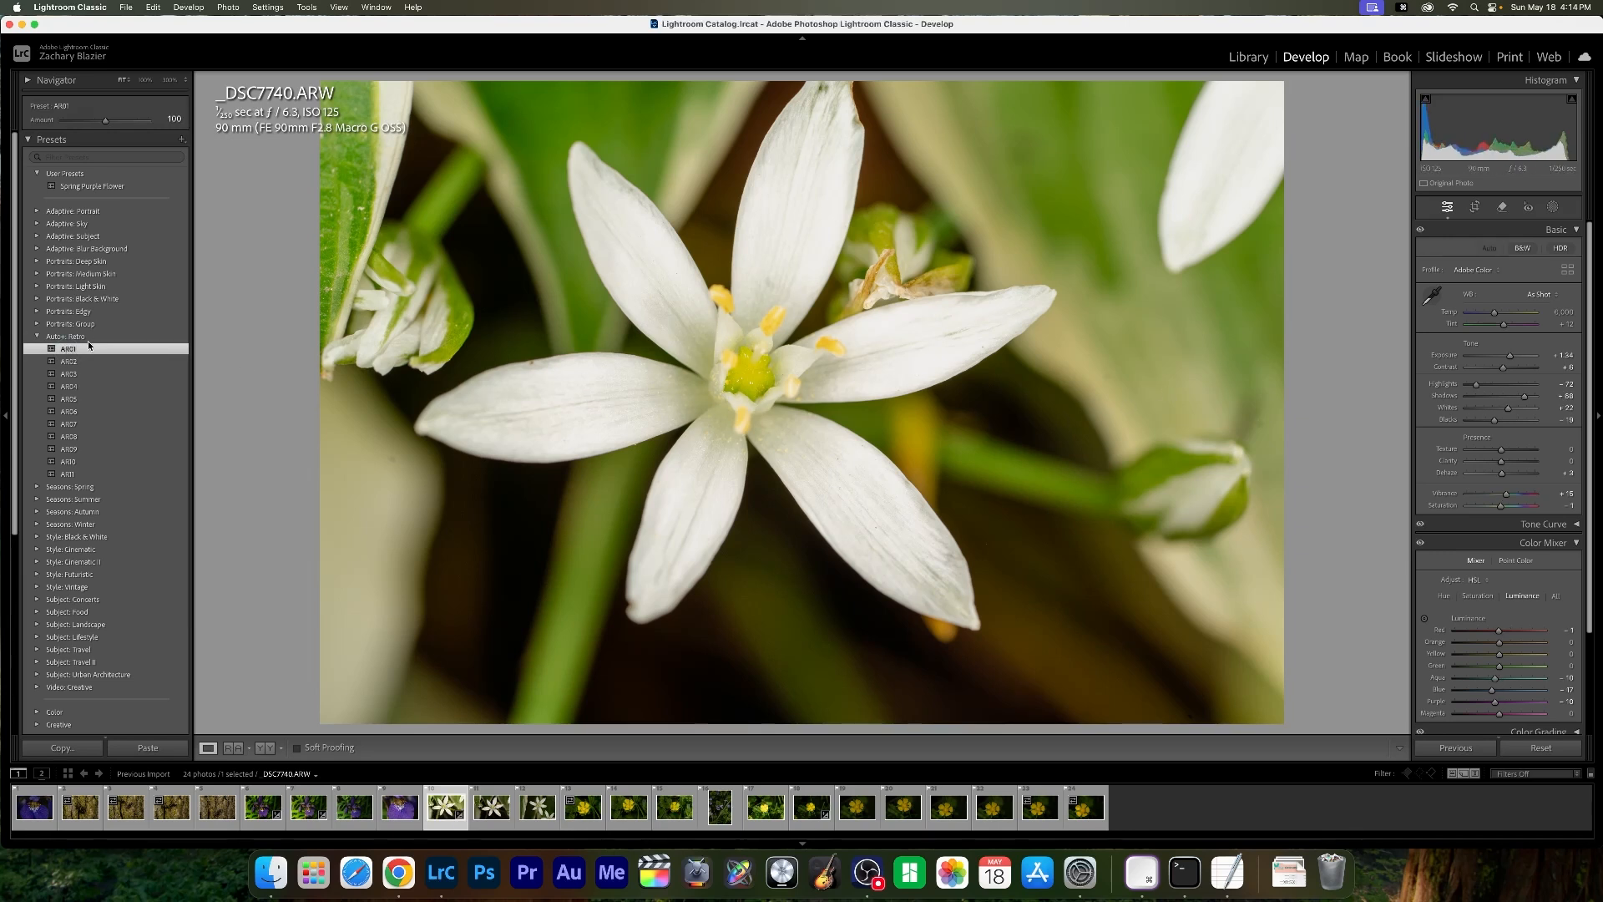
key(super+z)
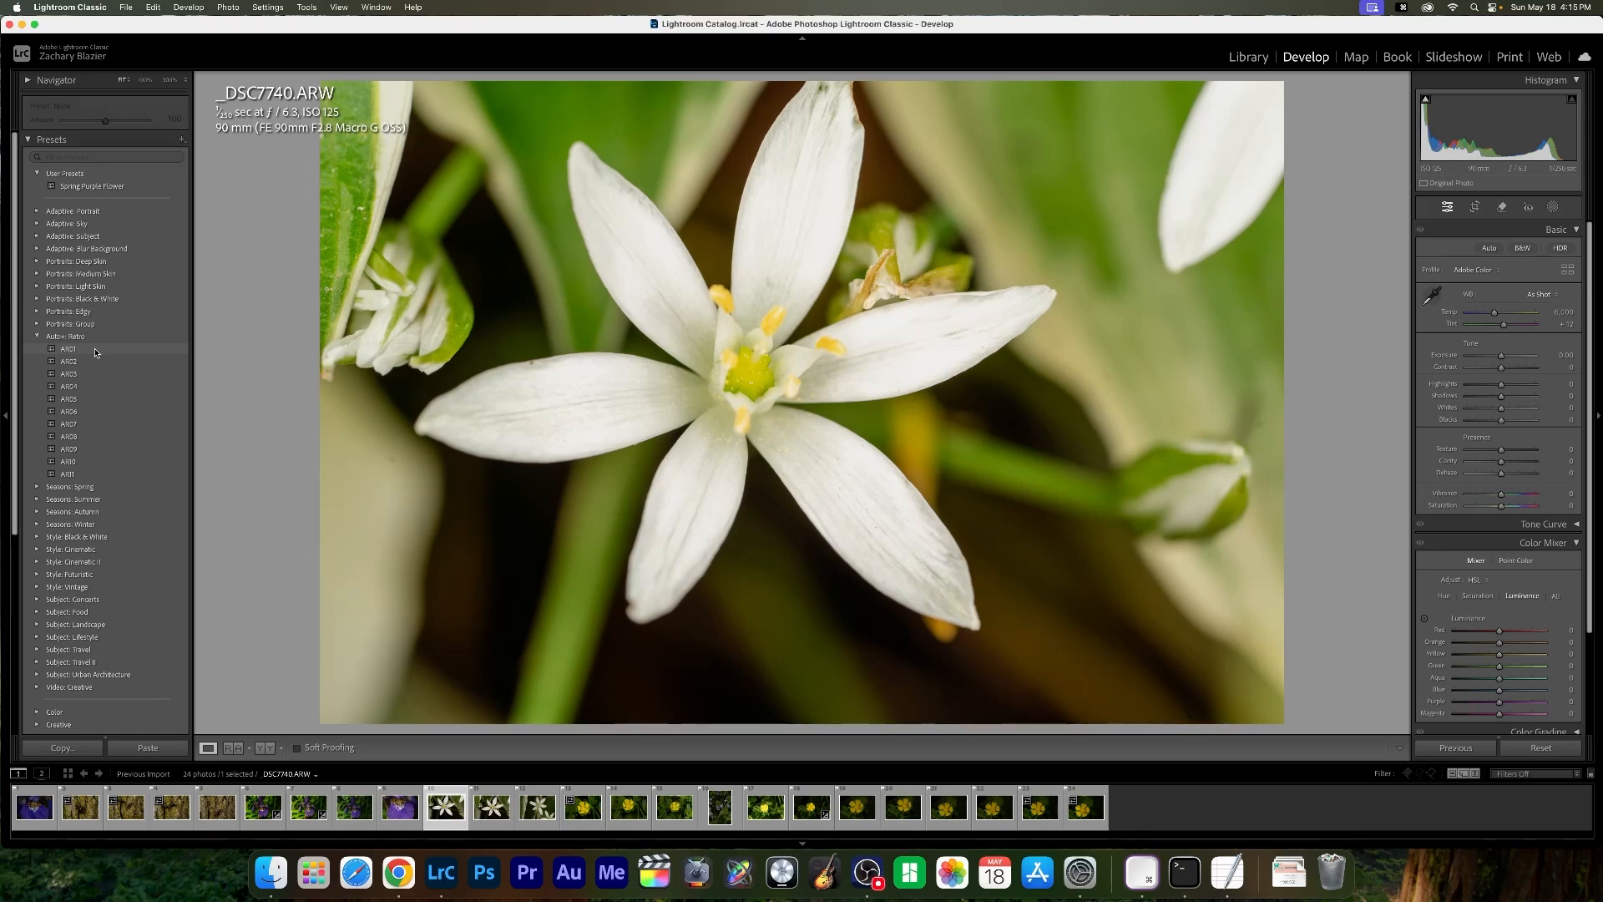
click(95, 351)
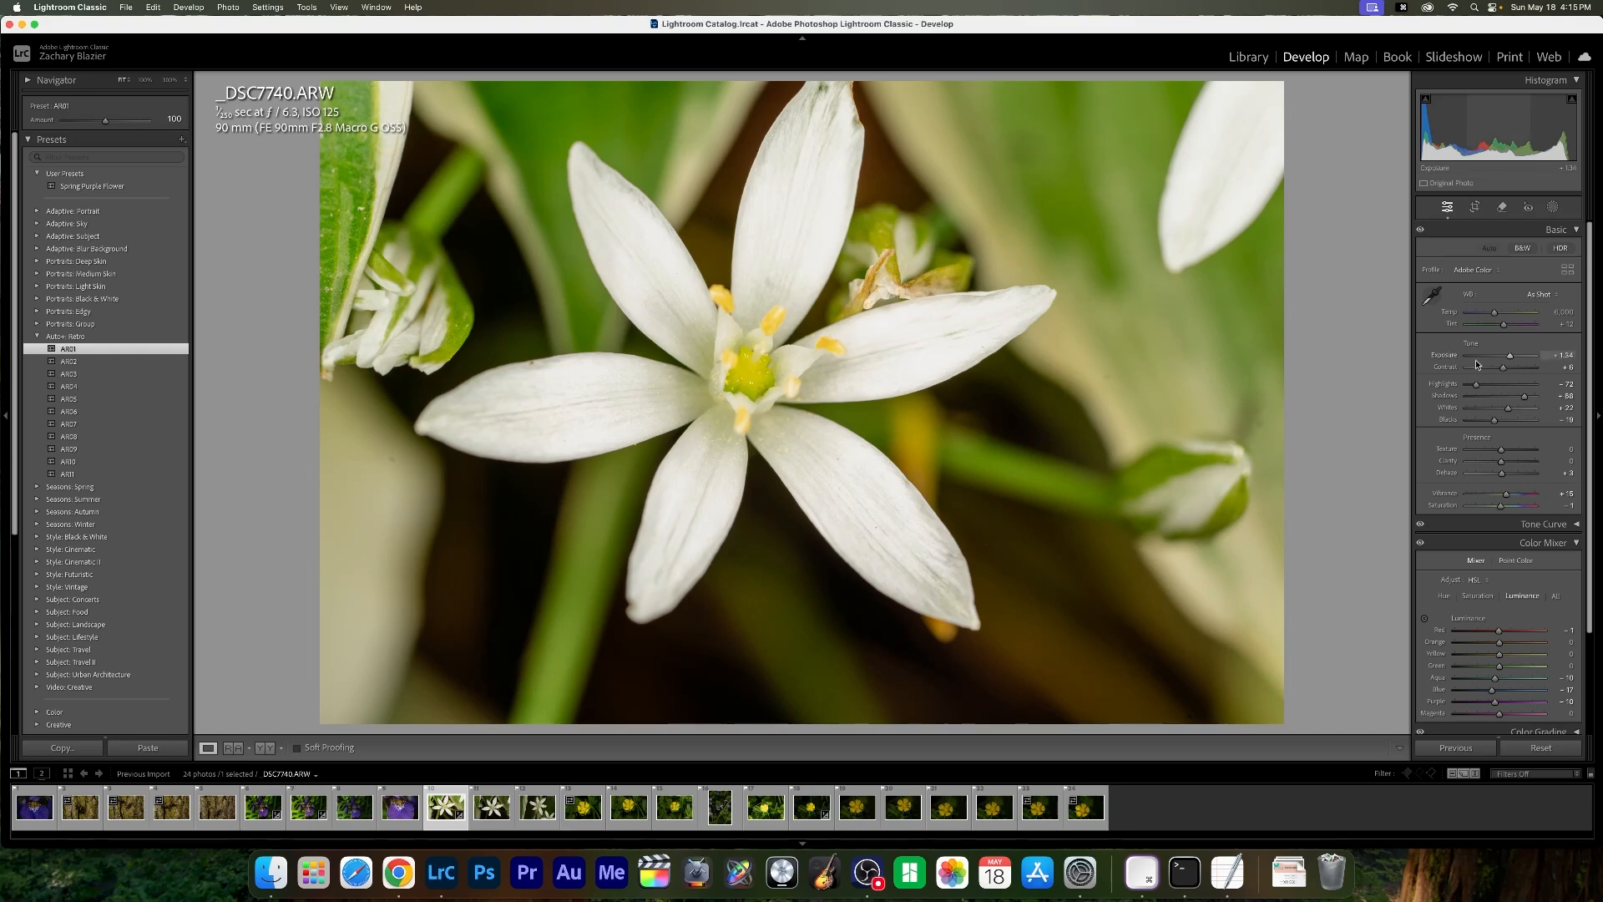
- Lower the exposure to about +0.6 and activate the White Balance Selector for the flower photo
drag(1509, 358, 1506, 360)
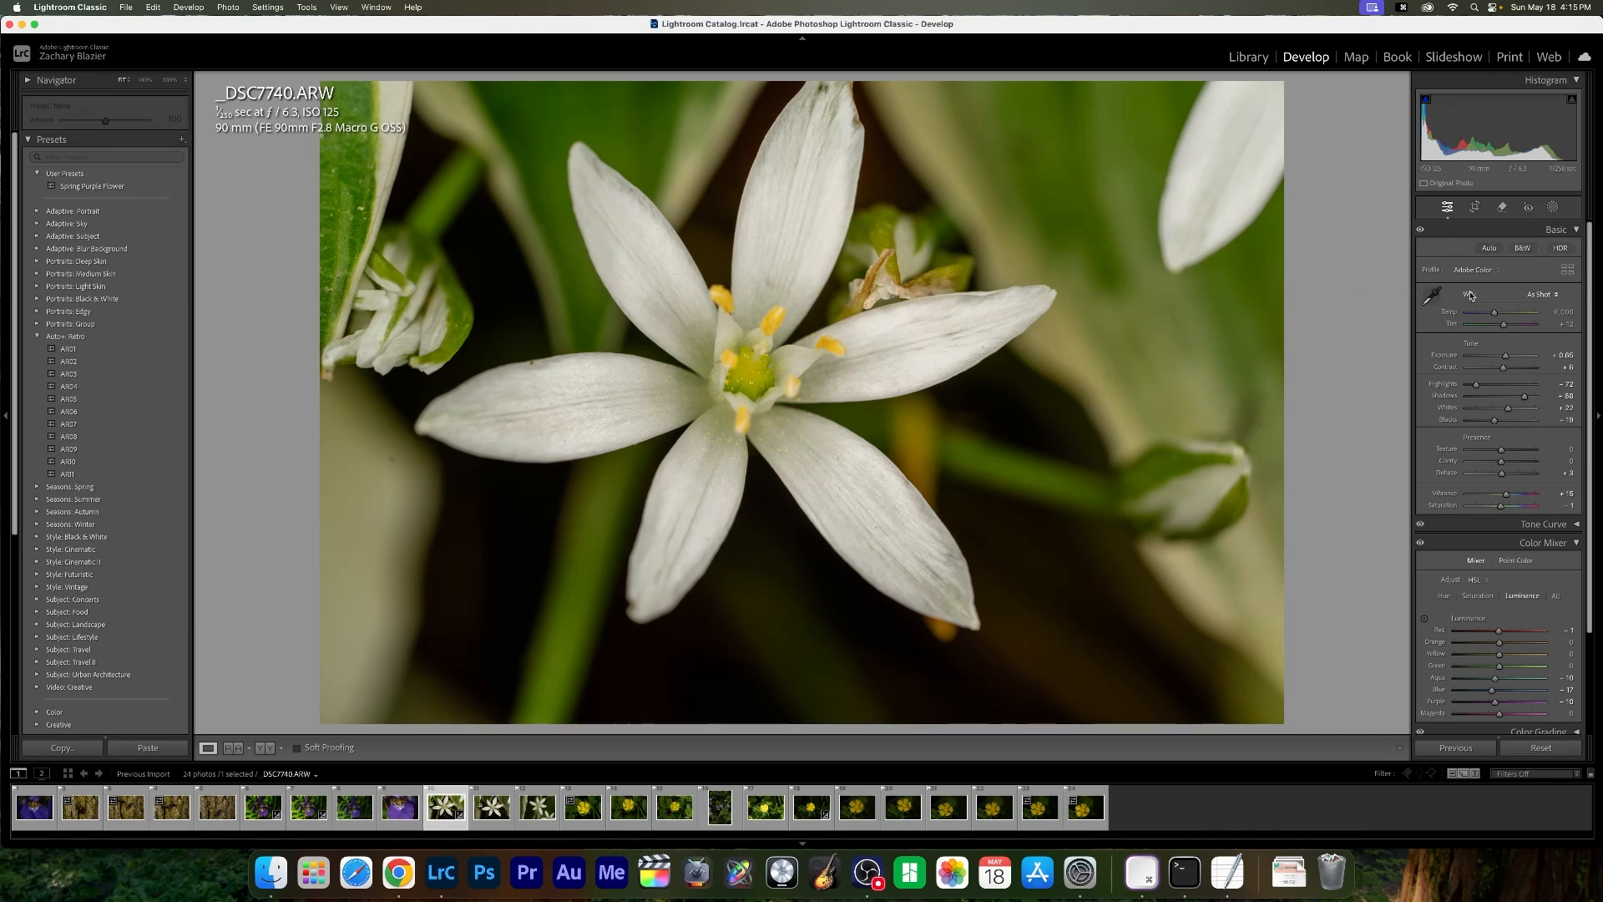
click(1433, 296)
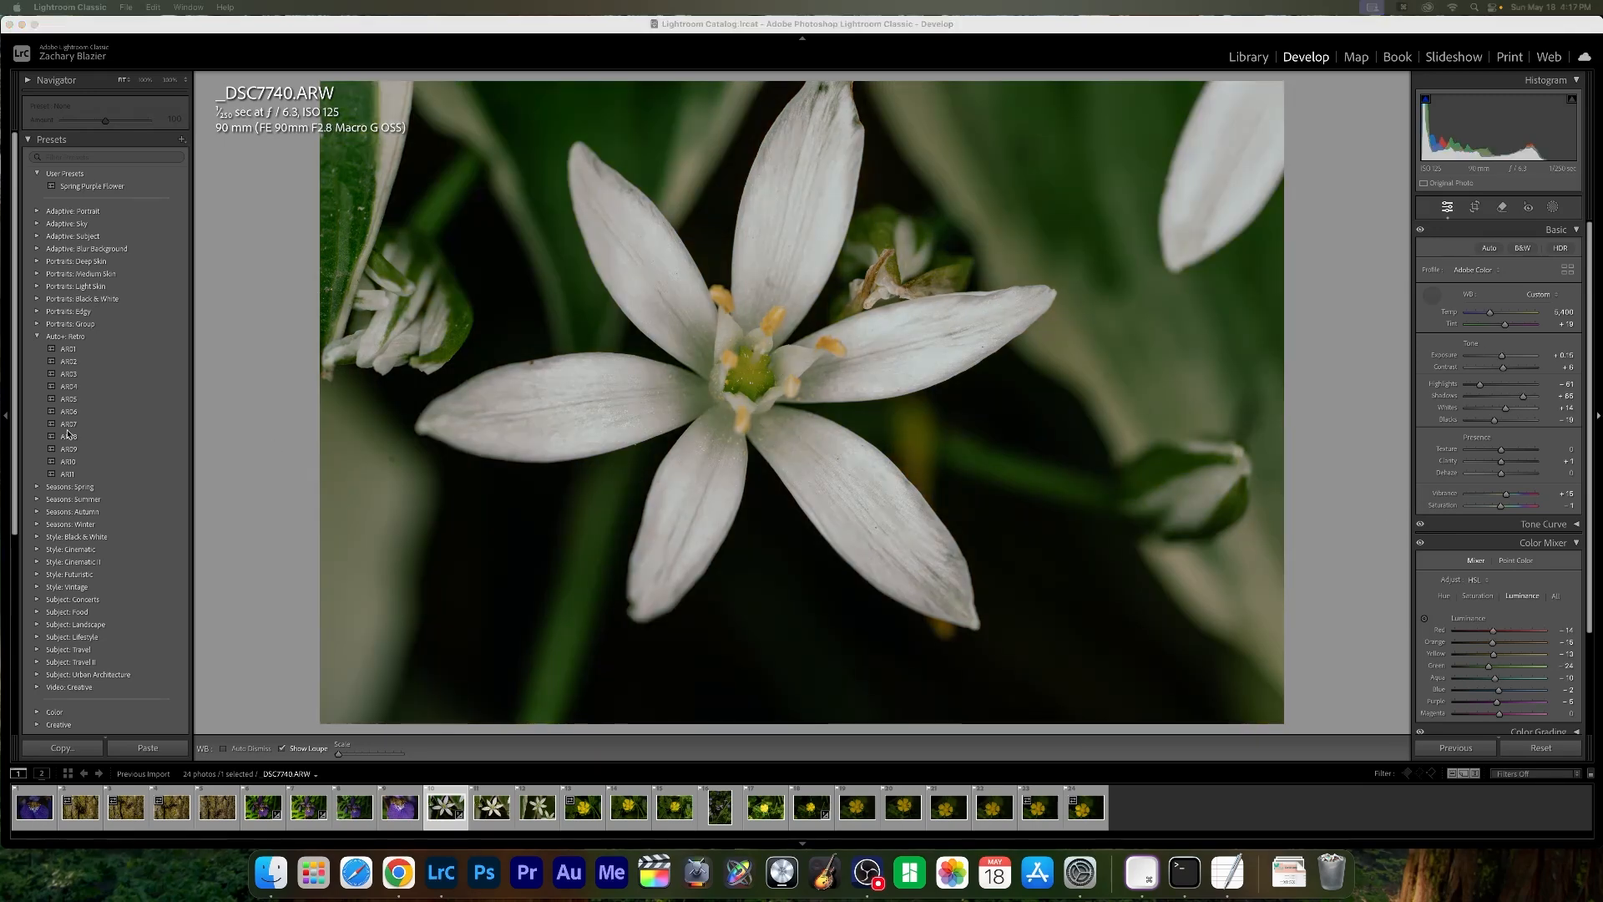
- Apply the AR08 preset from the Auto+: Retro group and lower the exposure to about -0.5, checking the petals up close
click(68, 435)
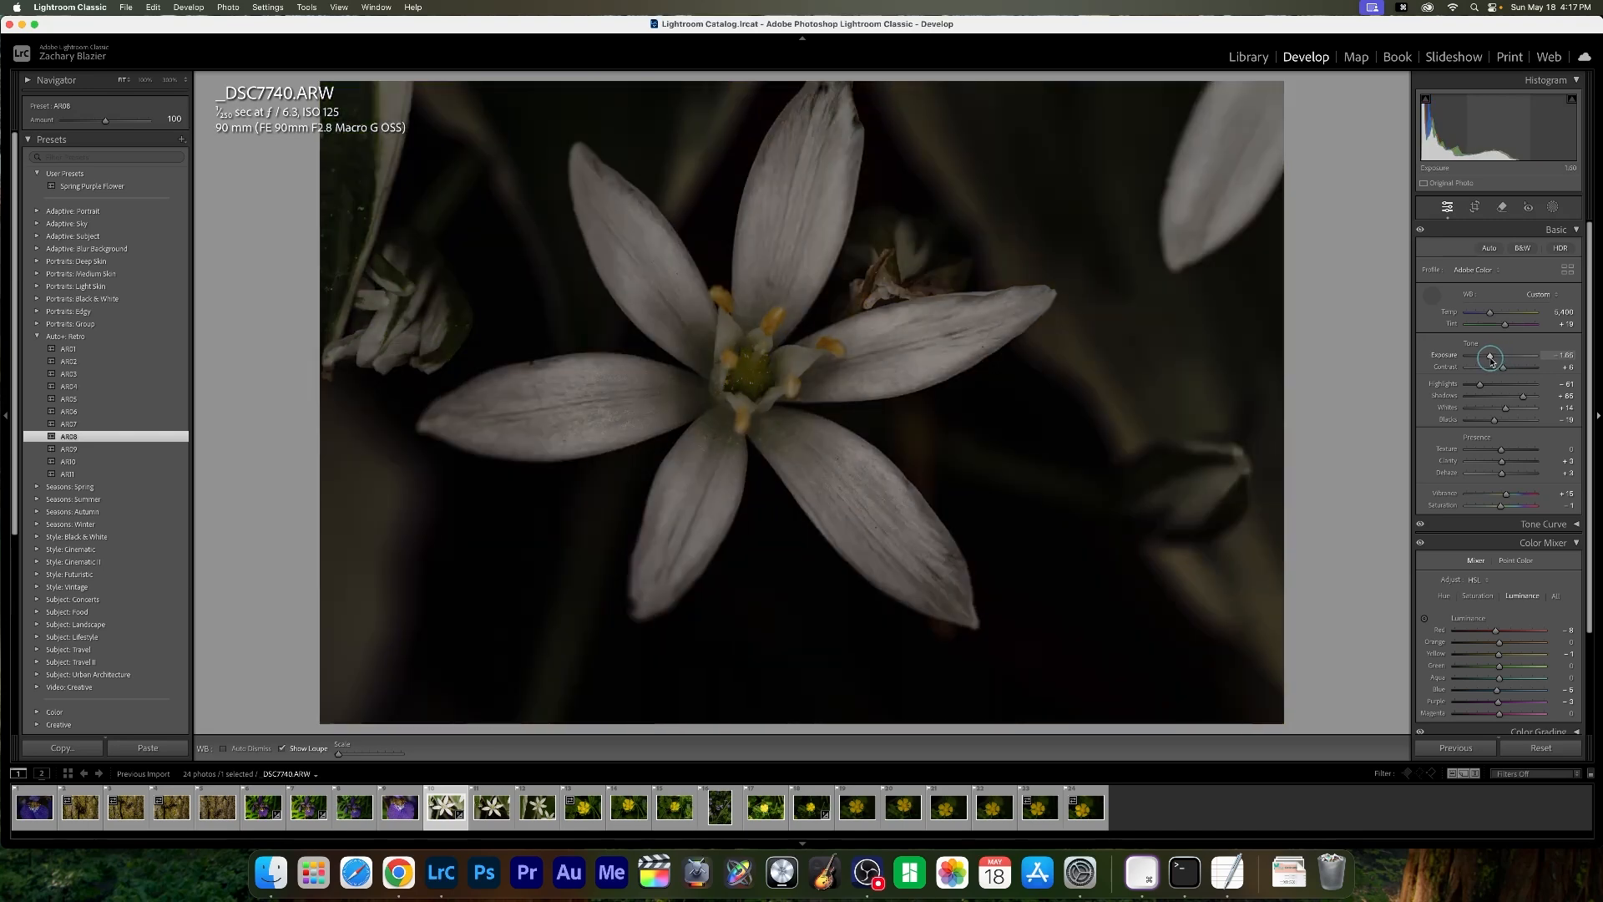
drag(1509, 355, 1498, 358)
click(910, 383)
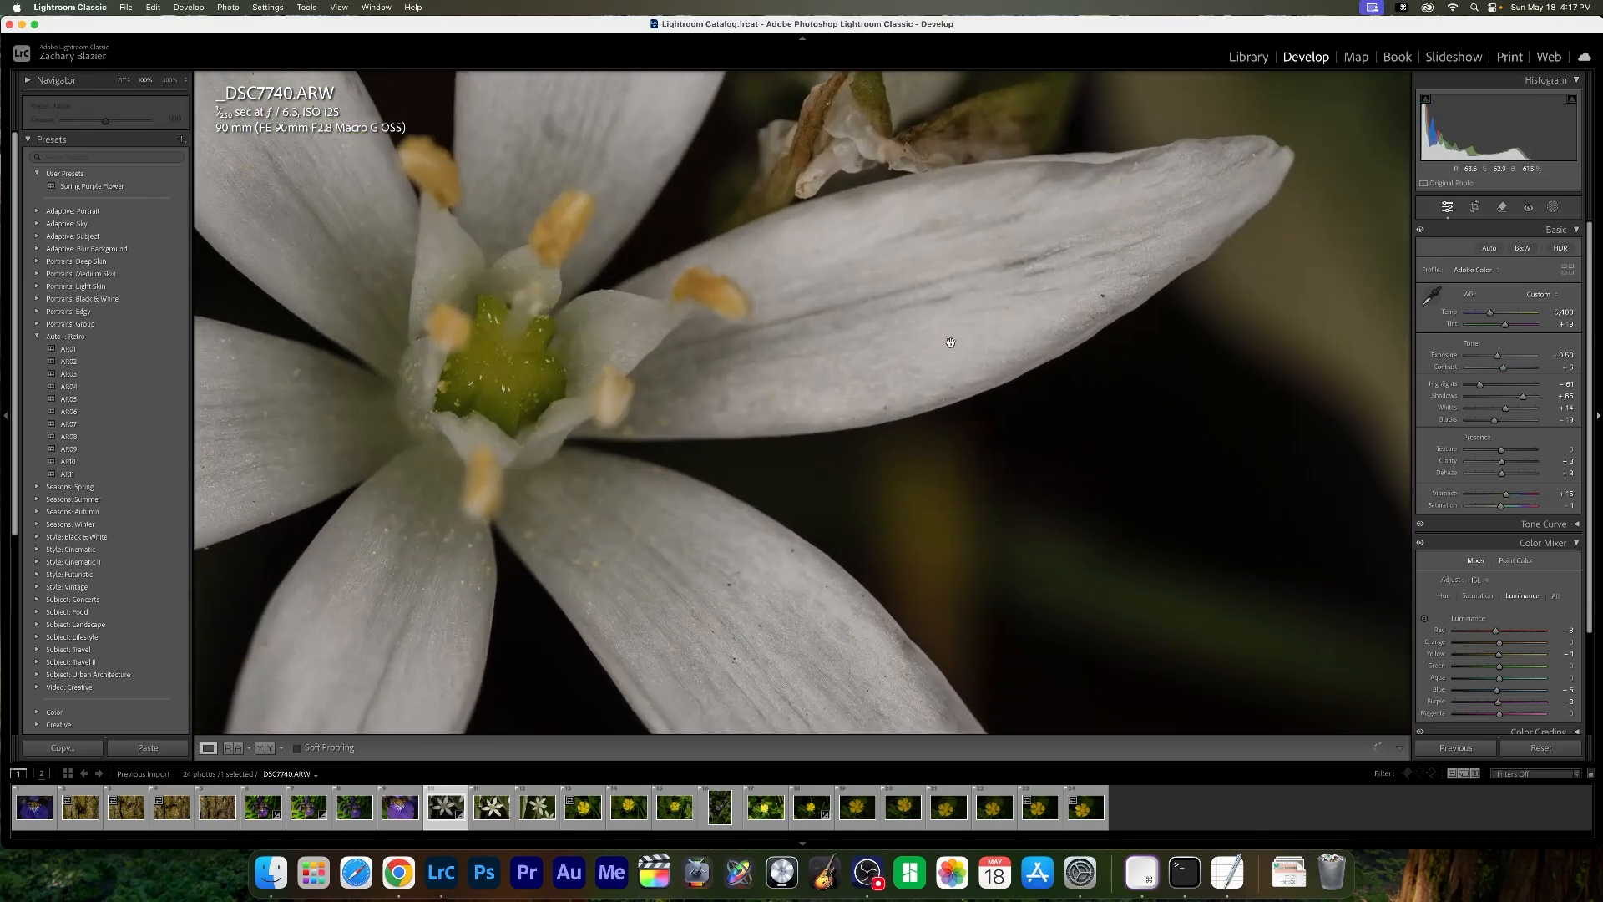
click(948, 343)
key(w)
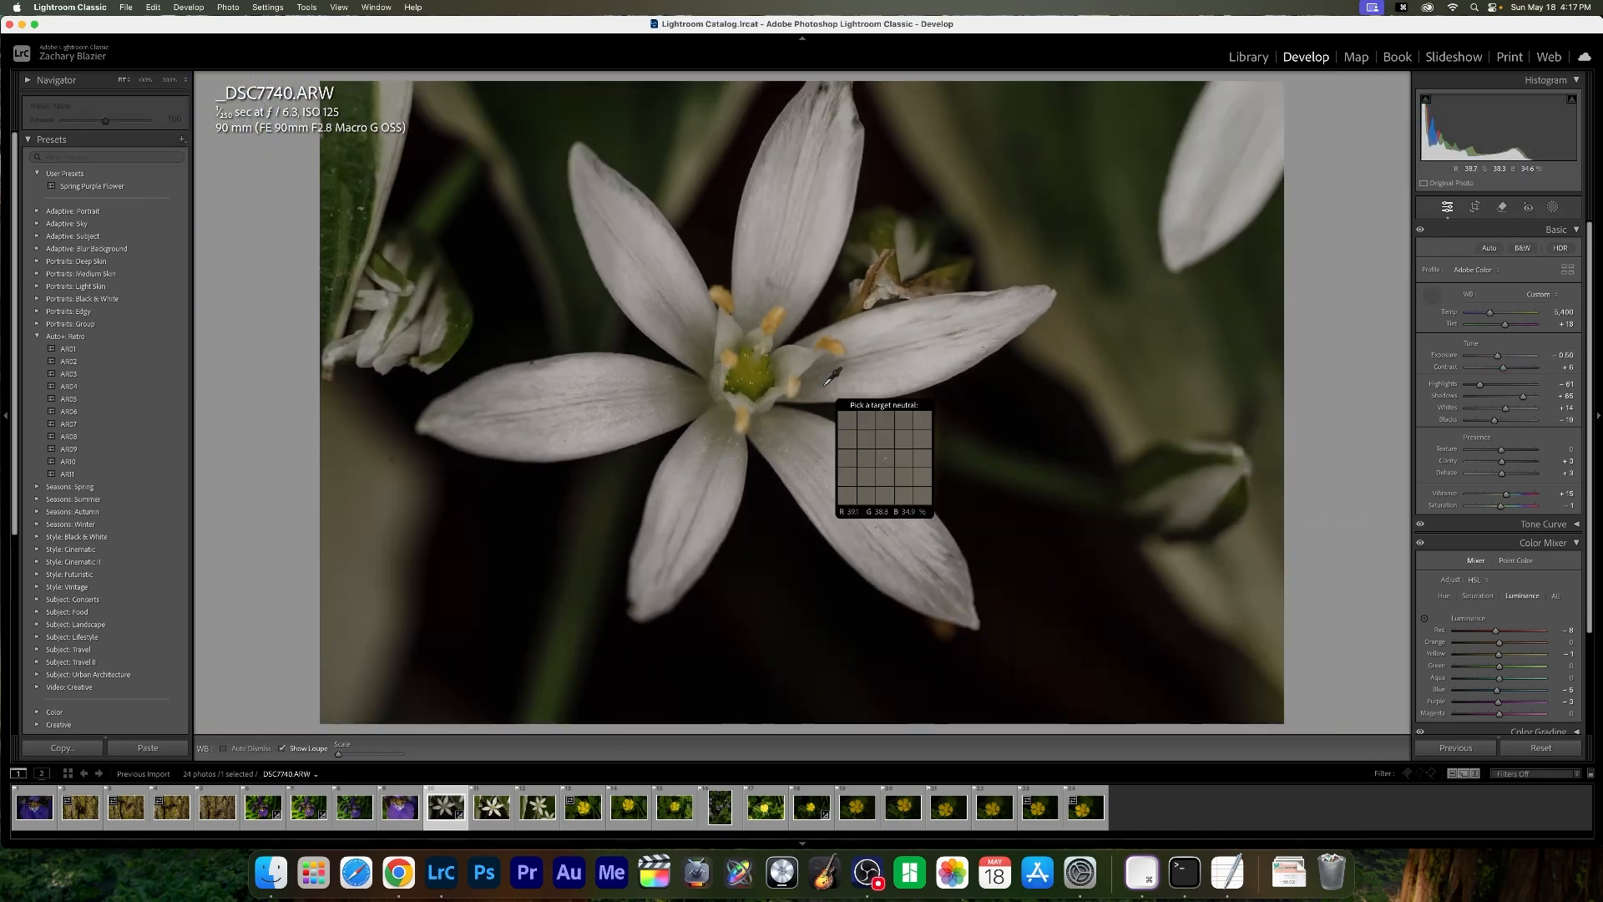
- Start a new develop preset that also includes Color Mixer, Color Grading, Detail, Lens Corrections, Transform, Calibration, High Dynamic Range, Lens Blur, Effects and Curve
click(182, 141)
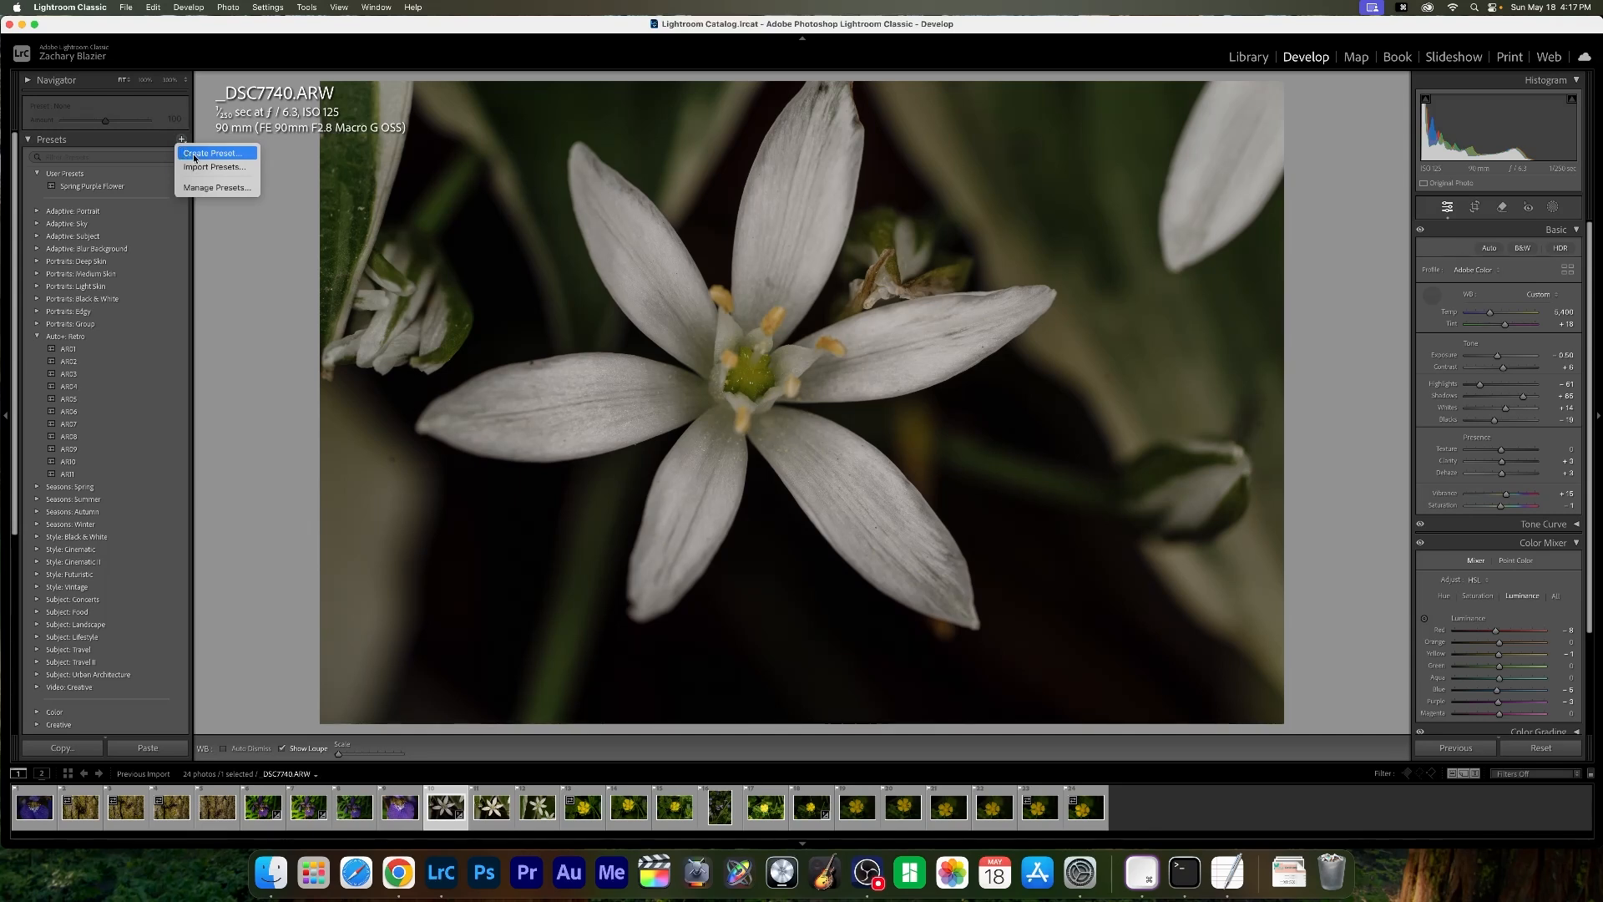
click(183, 152)
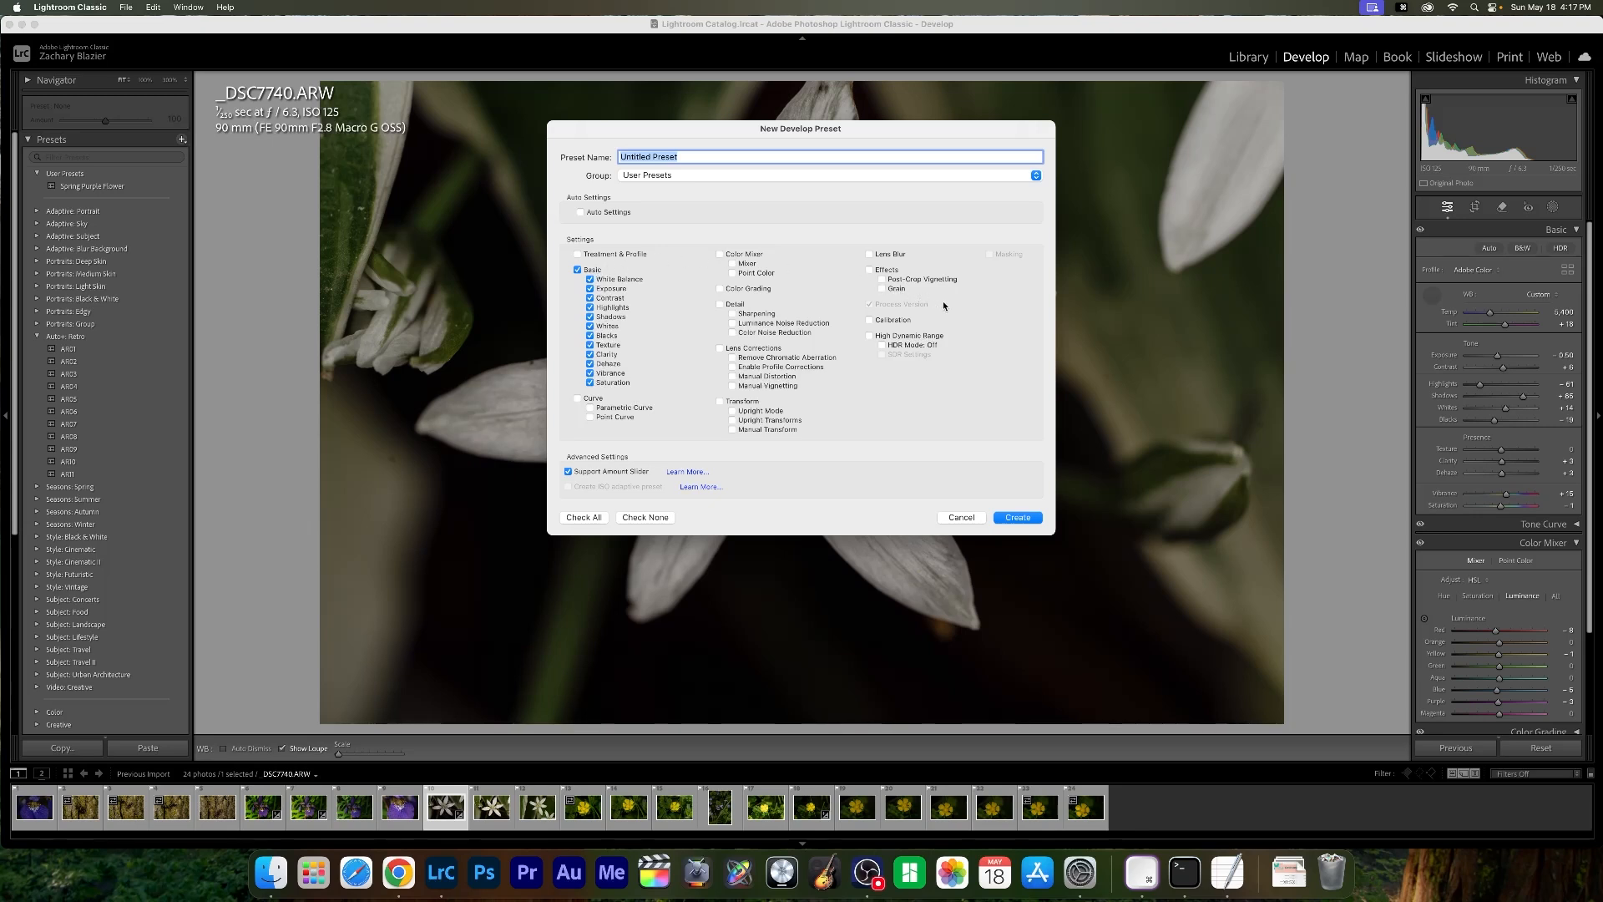
click(719, 254)
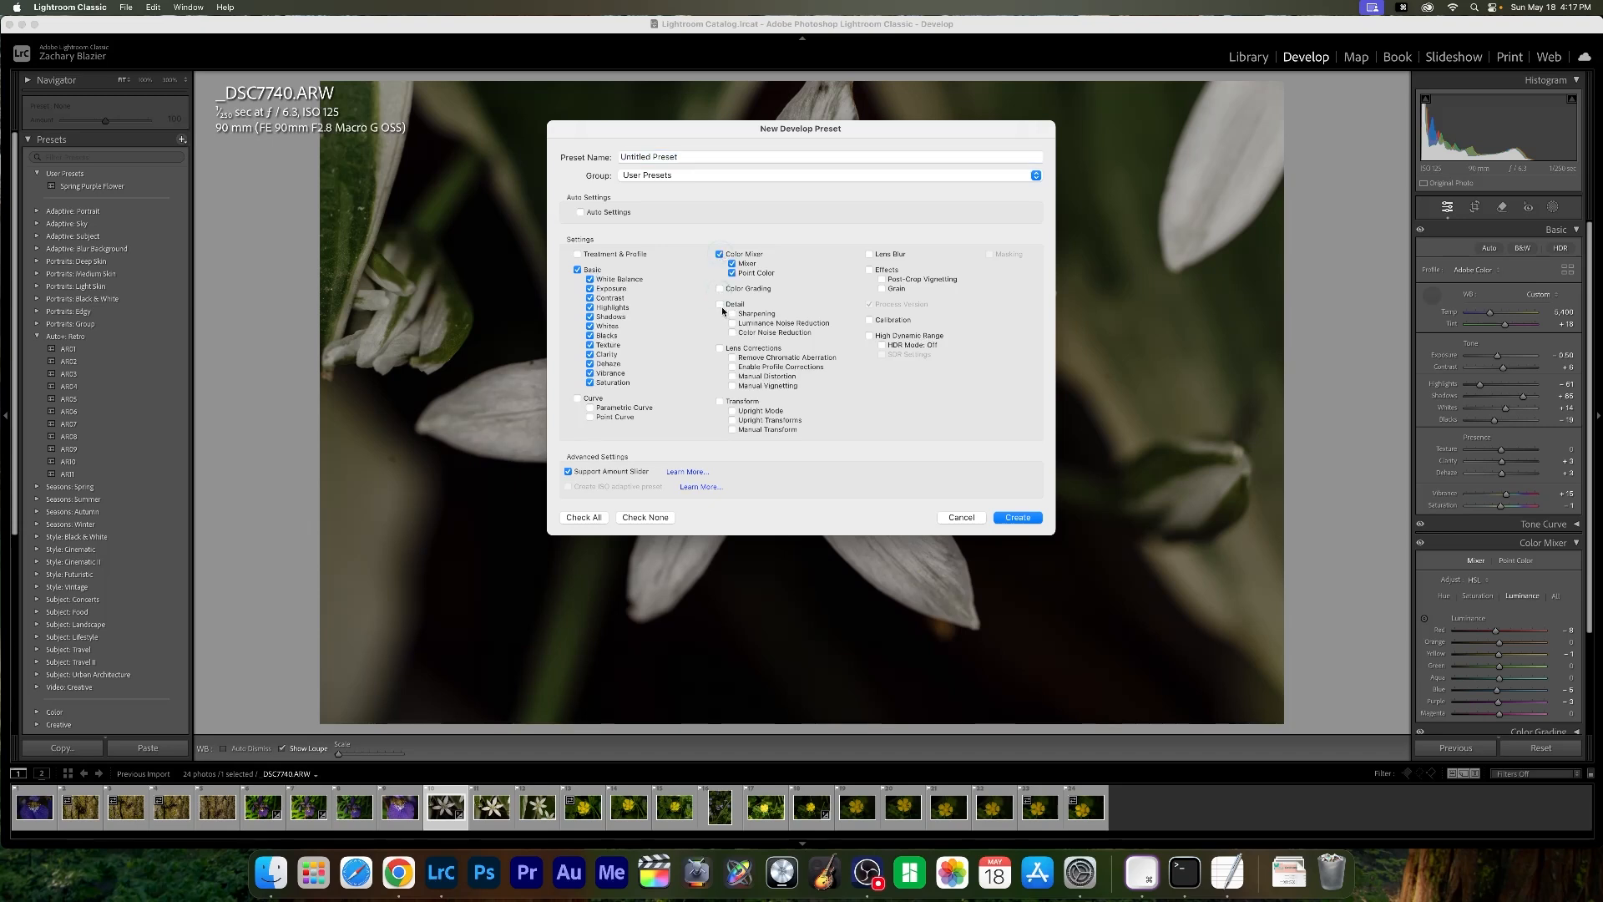
click(720, 304)
click(719, 288)
click(720, 349)
click(720, 403)
click(868, 321)
click(868, 336)
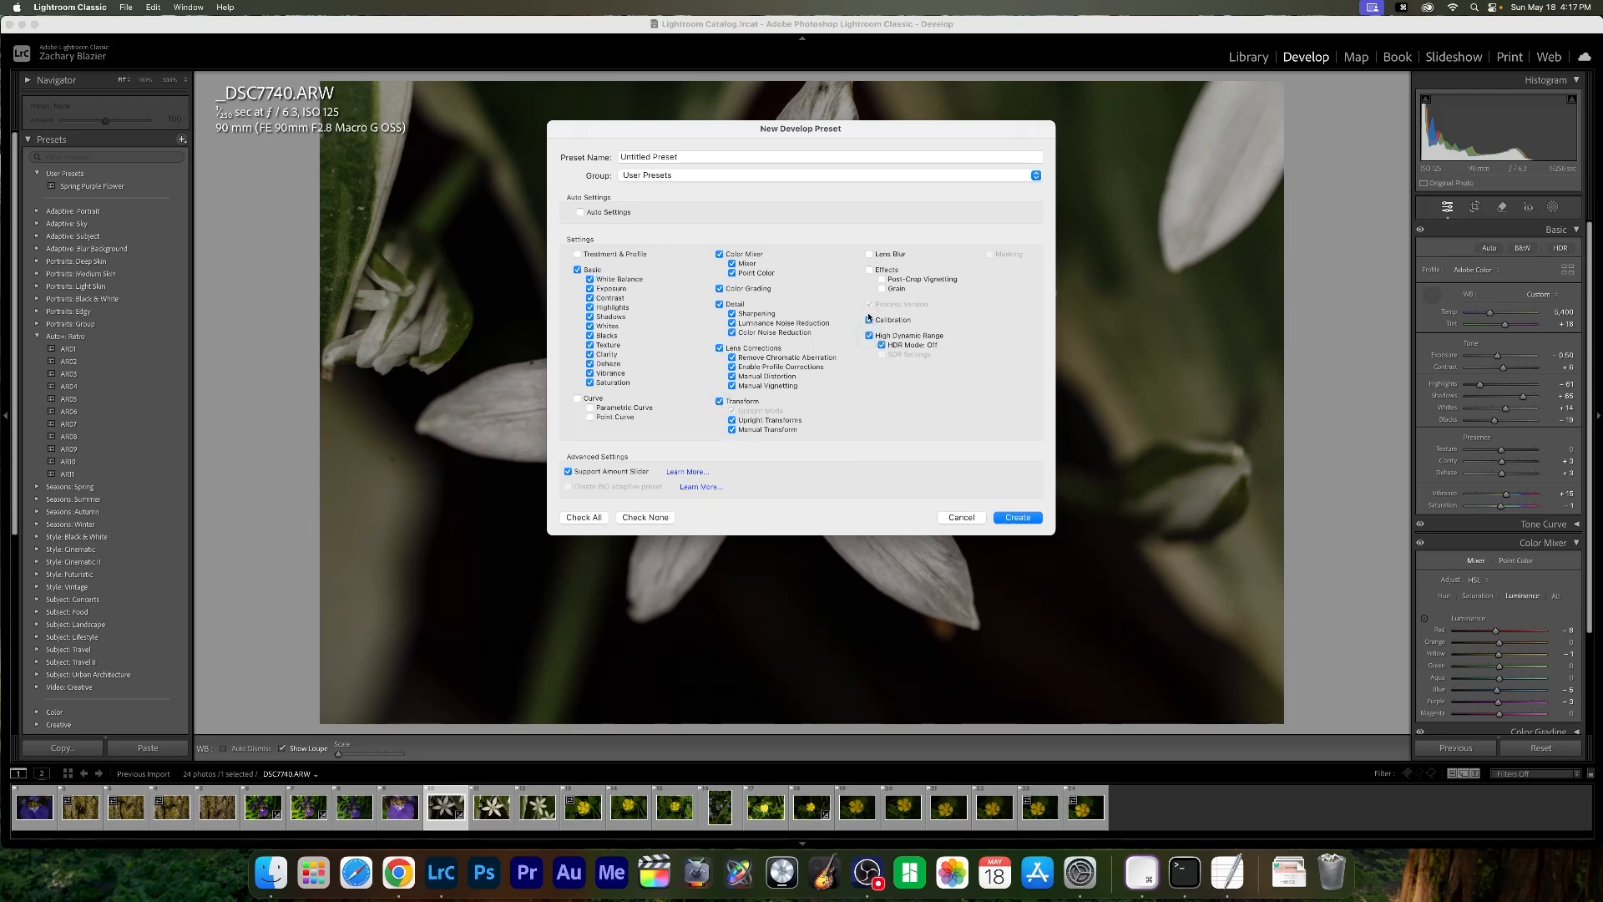
click(869, 254)
- Name the new preset "Flower 1" and create it in the User Presets group
click(733, 156)
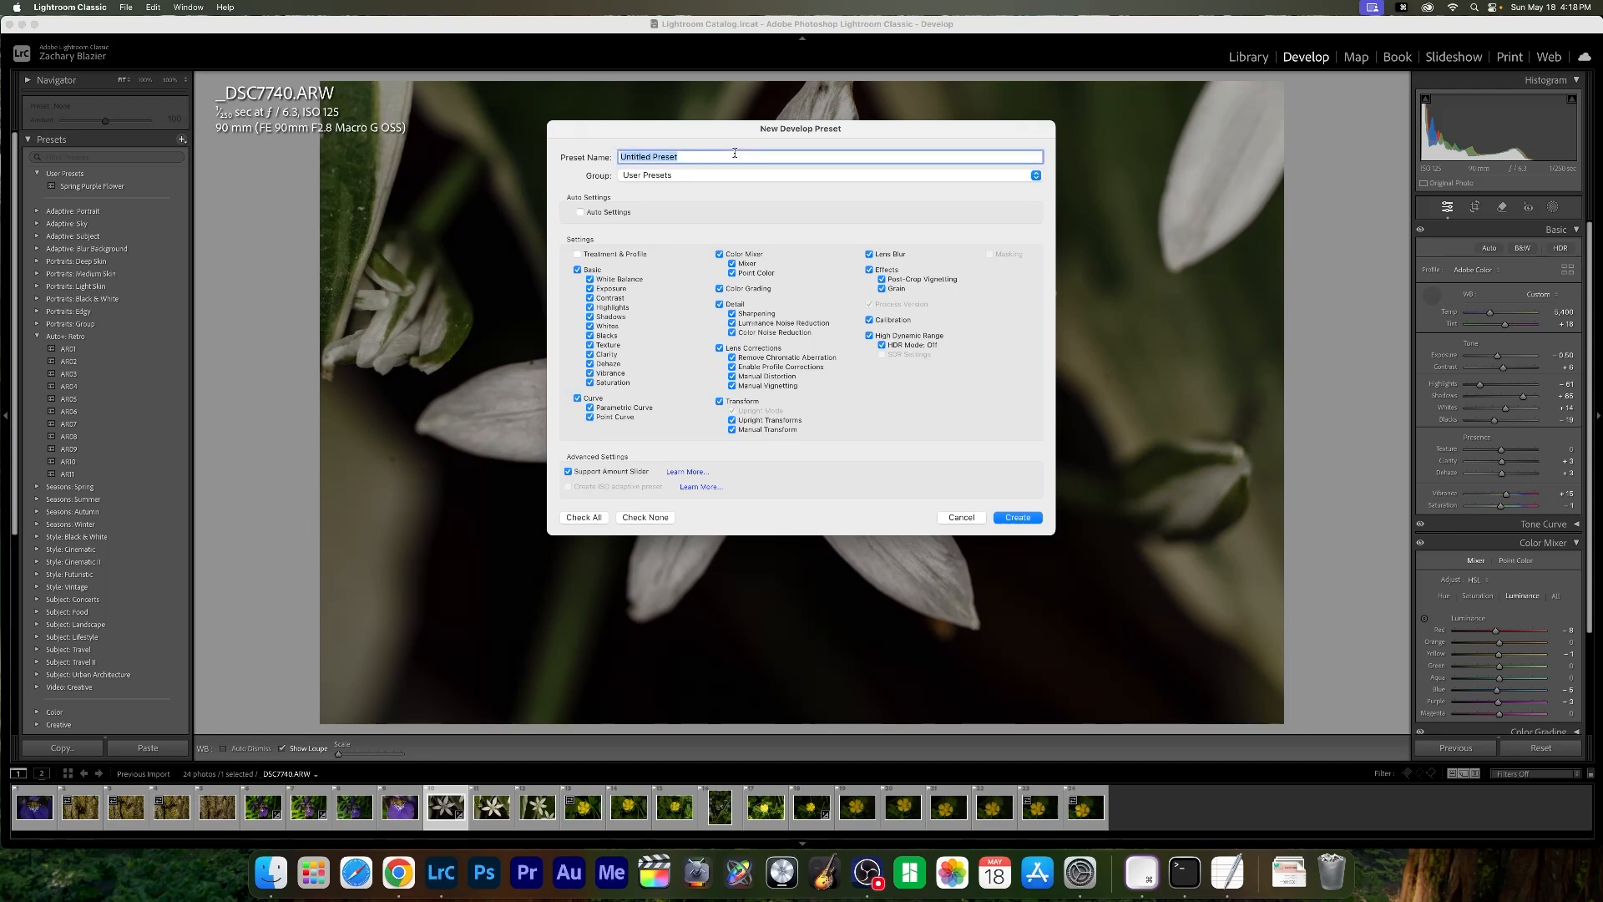
text(Flow)
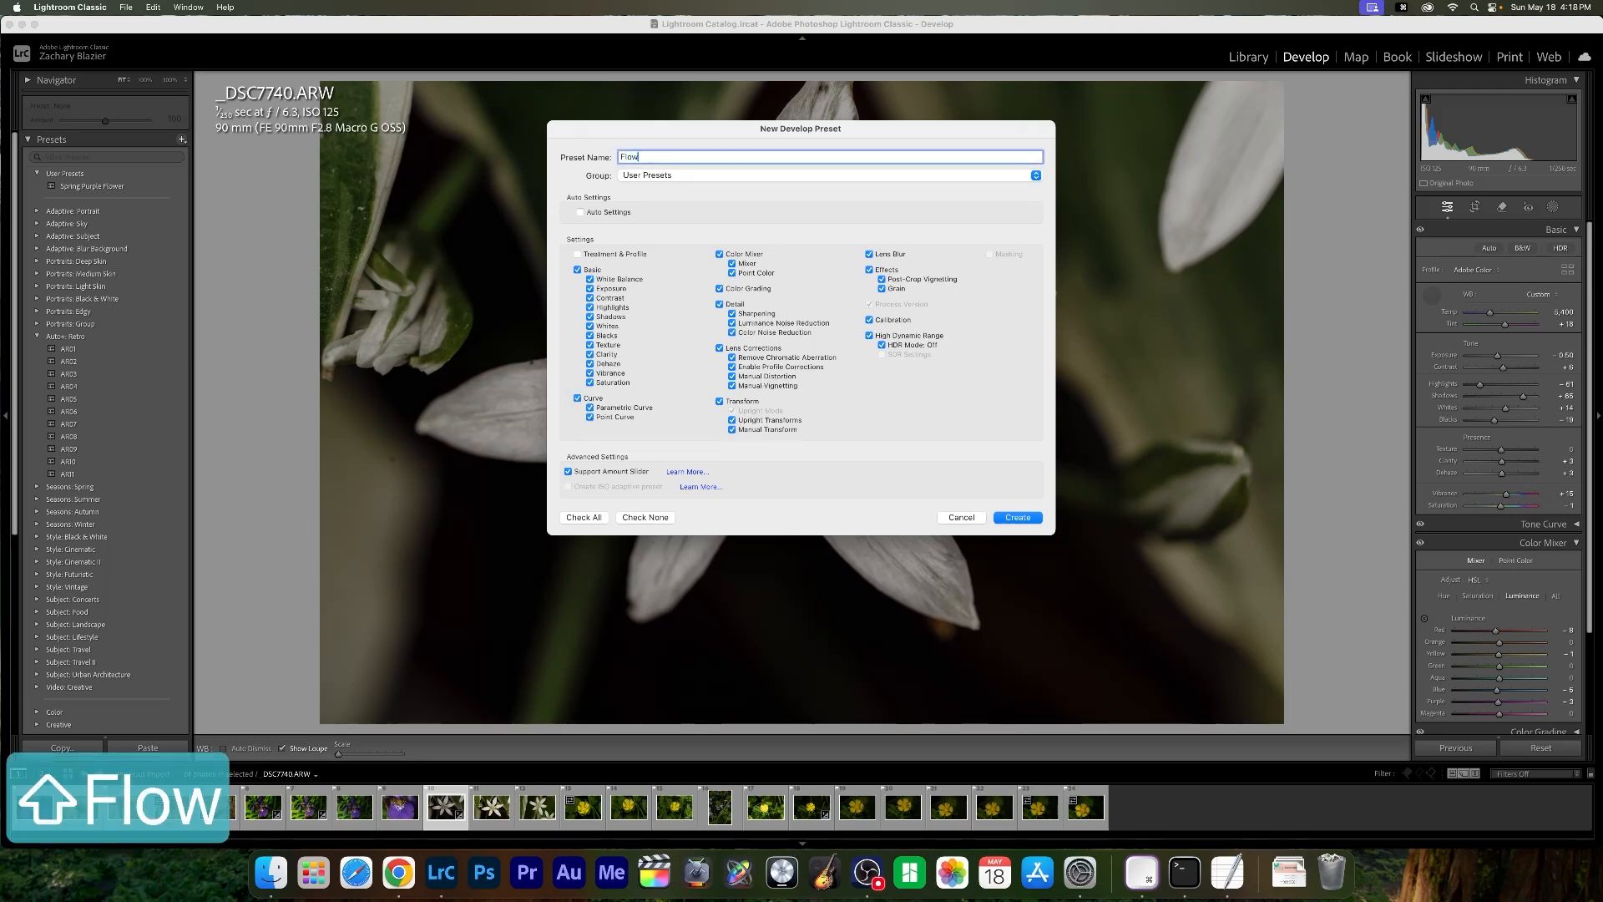
text(er 1)
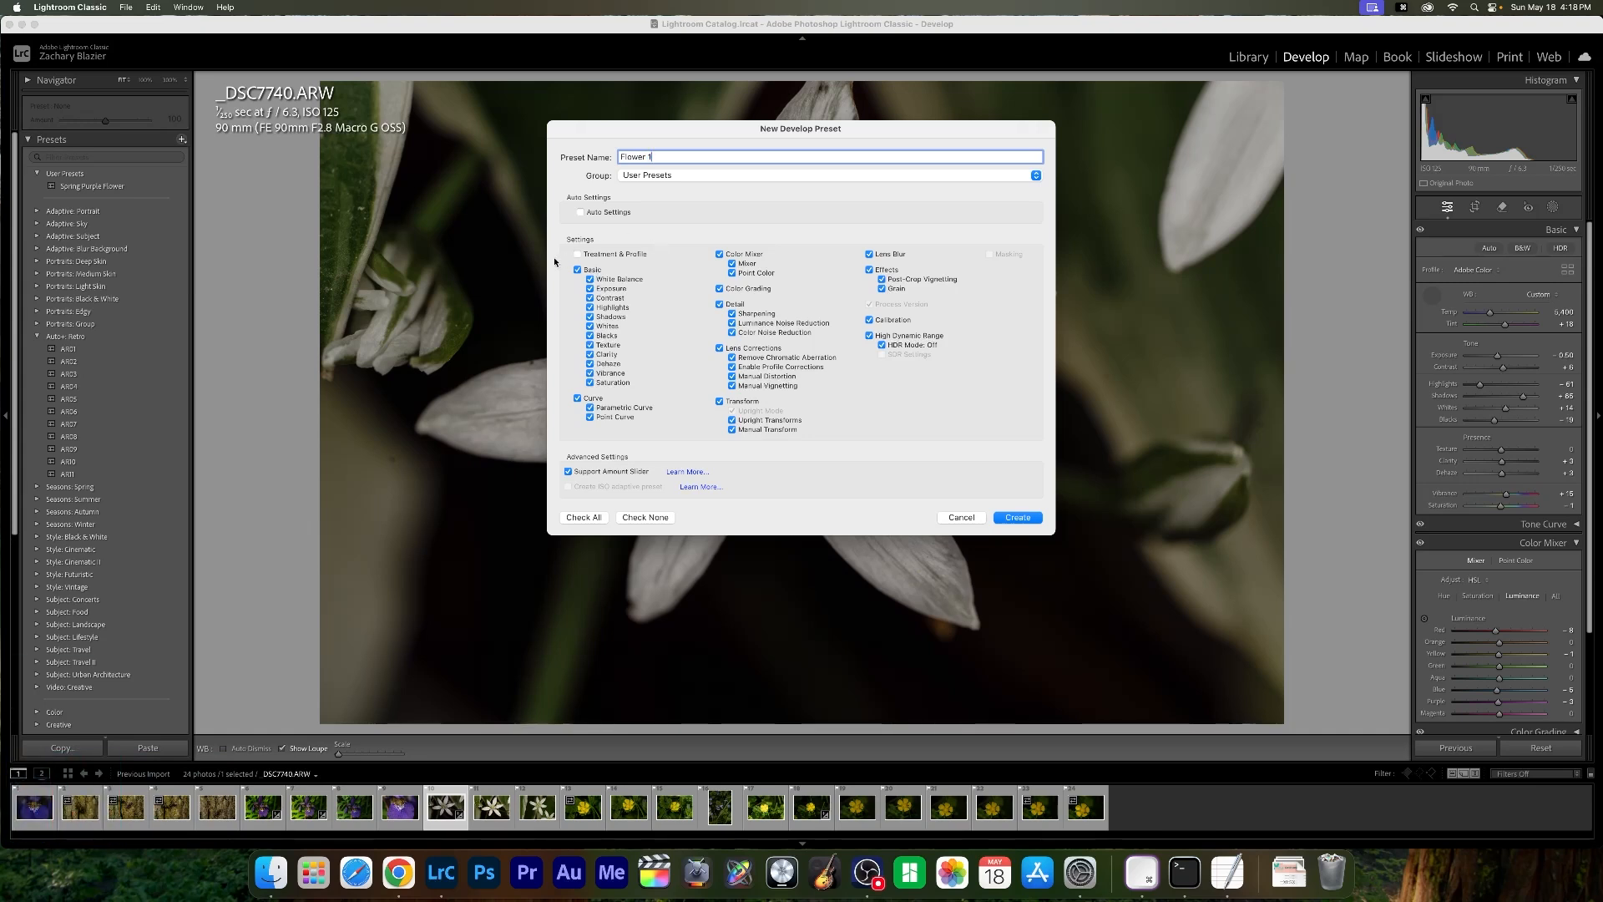
click(1027, 517)
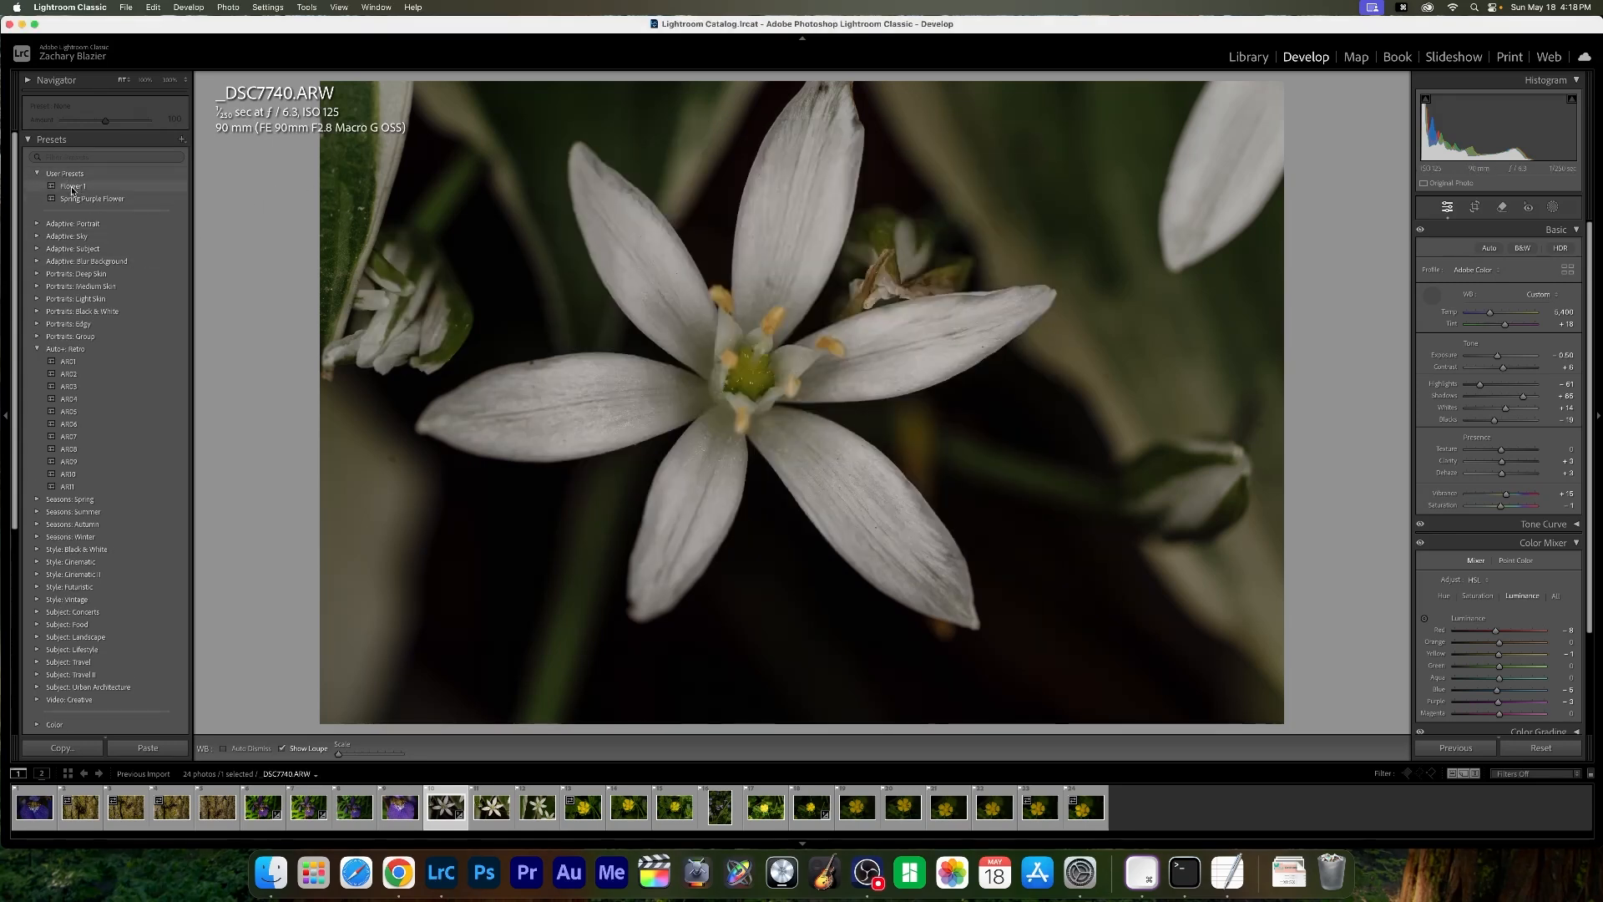
- Apply the Flower 1 preset to the next flower photo, _DSC7741, and compare it with _DSC7740
click(492, 816)
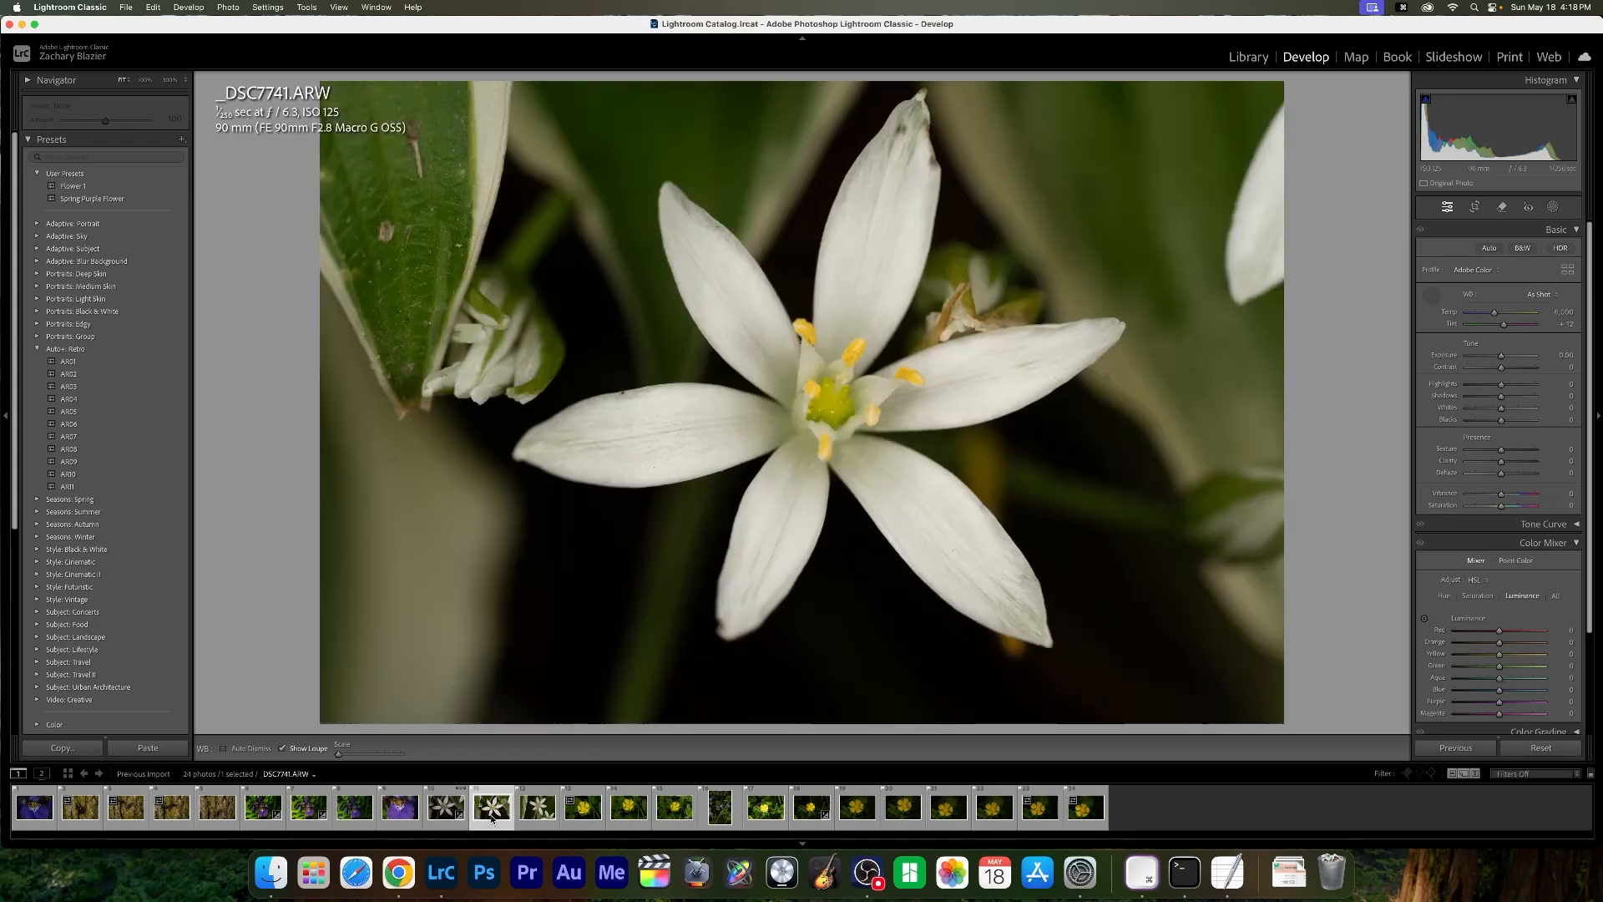
click(83, 186)
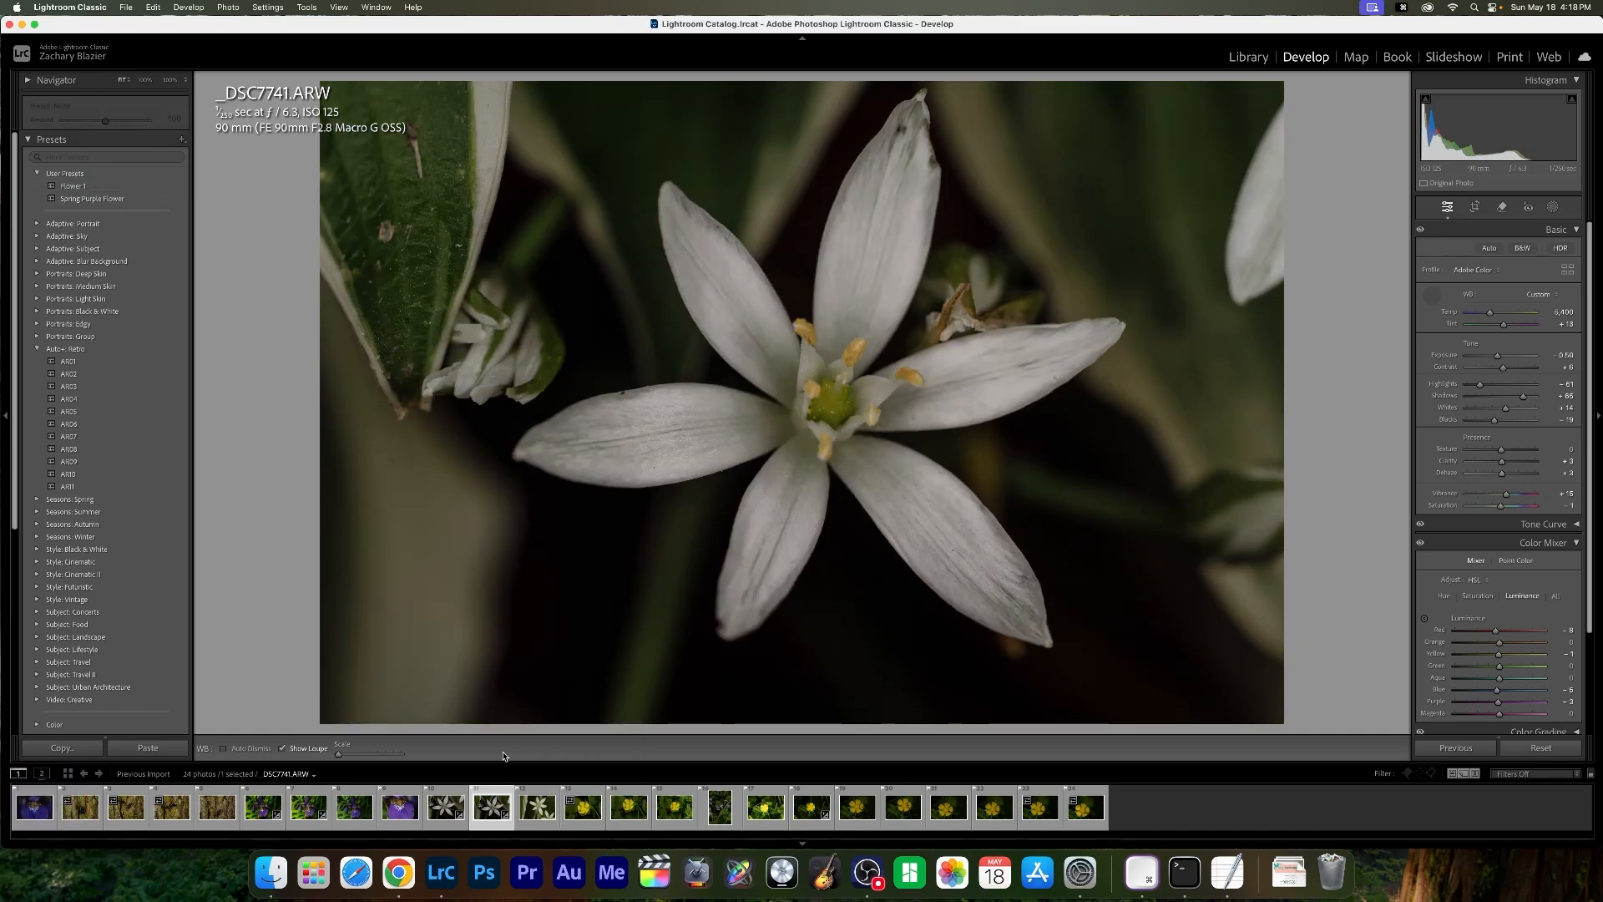
click(447, 803)
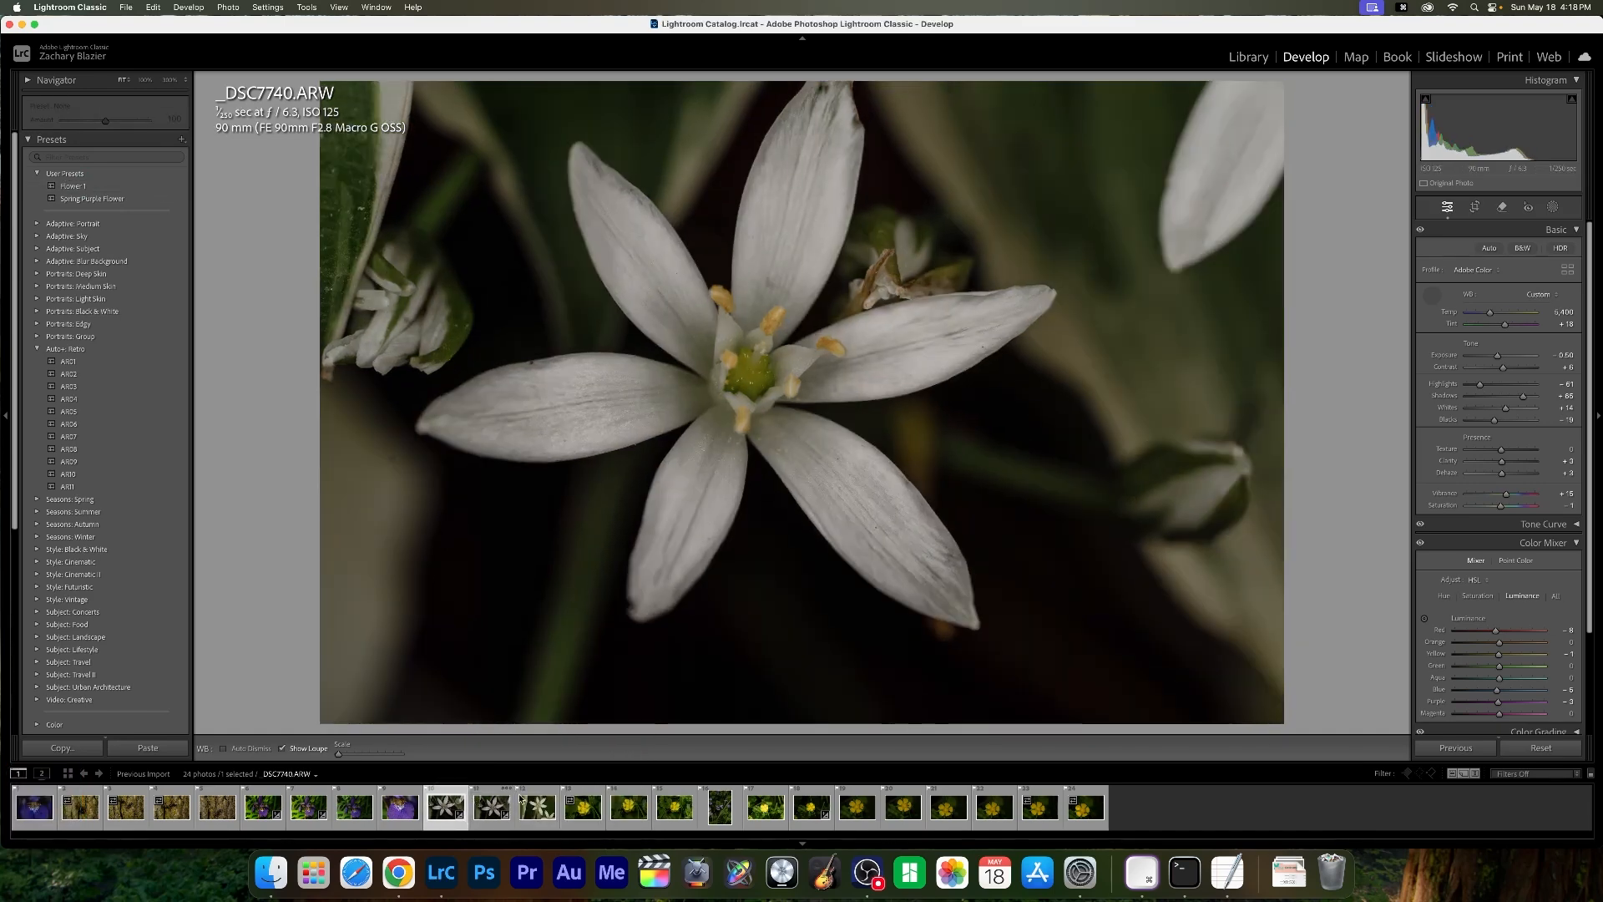
click(511, 817)
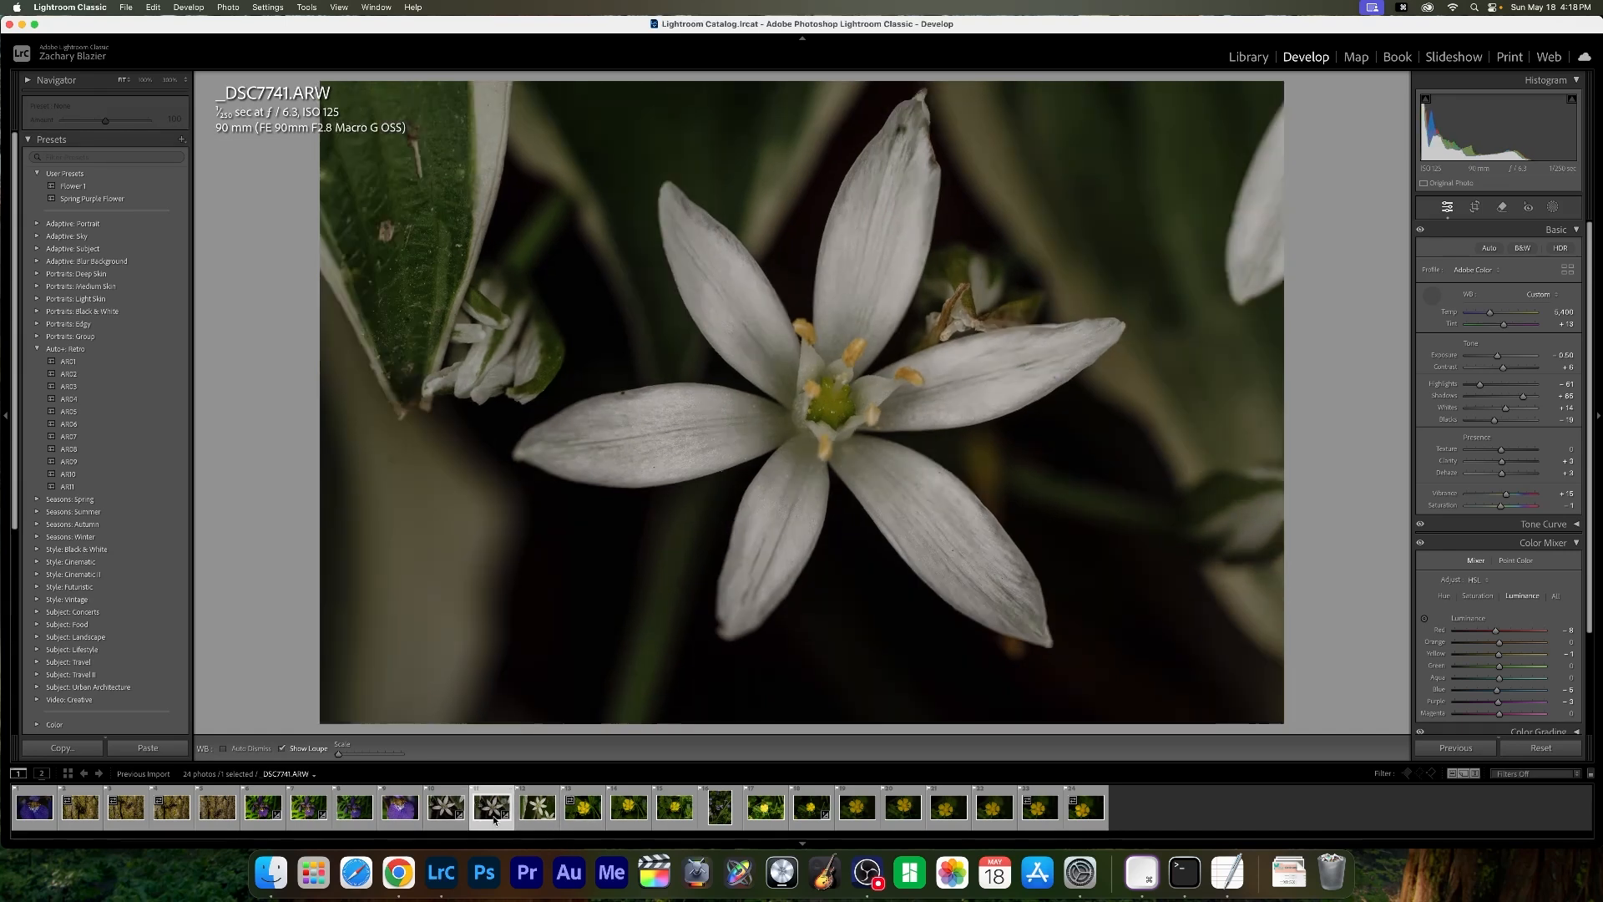